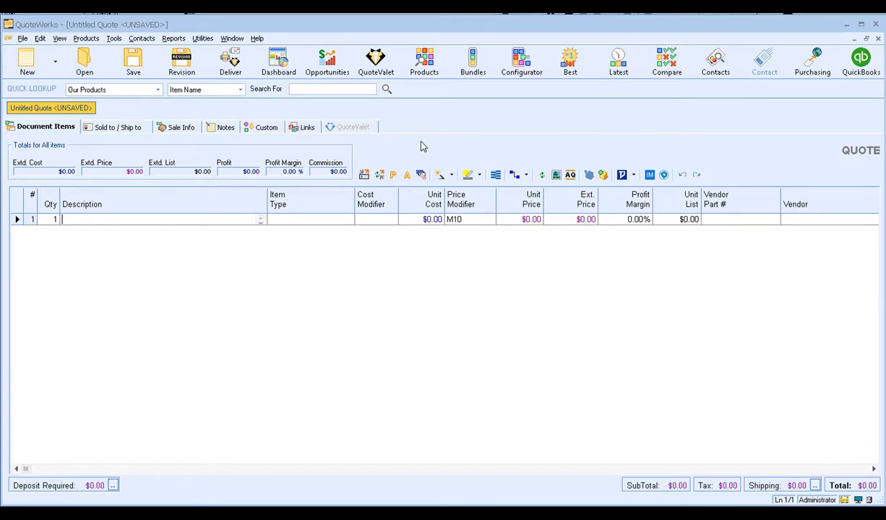
# Step: Open the accounting options and use QuickBooks for the Purchase Order Integration
pyautogui.click(114, 39)
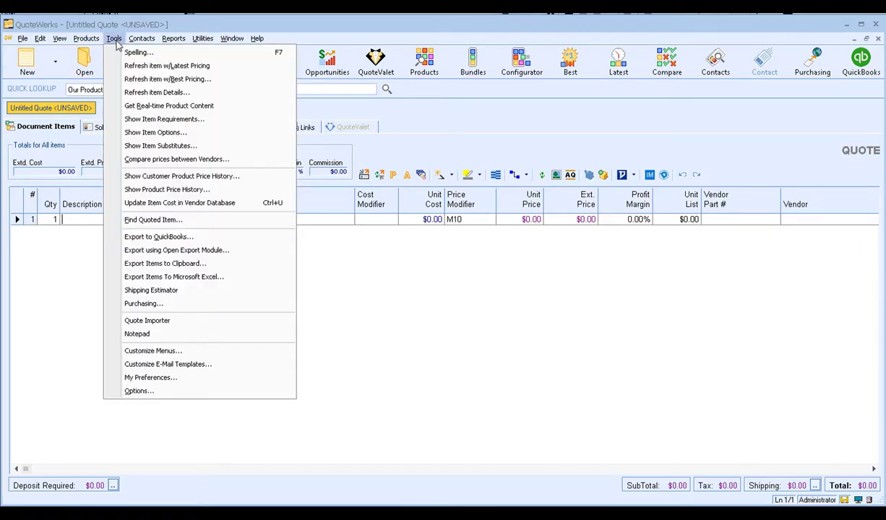
pyautogui.click(224, 394)
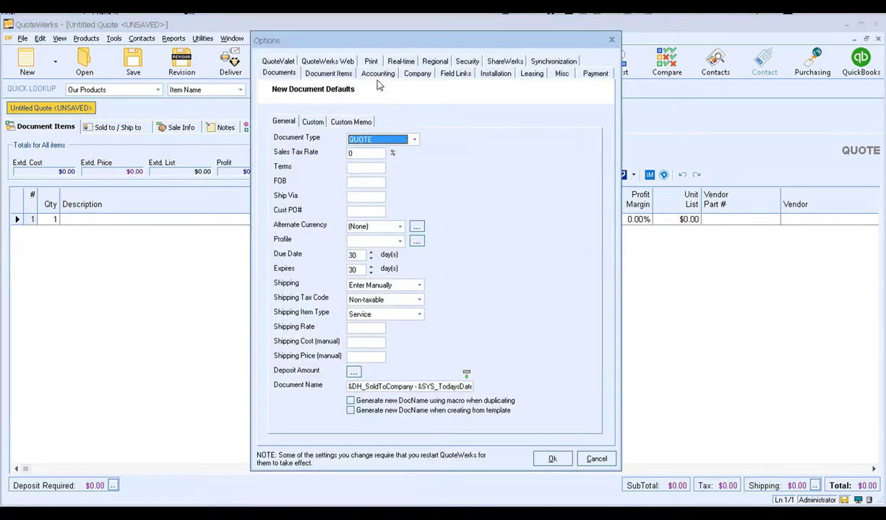
pyautogui.click(377, 75)
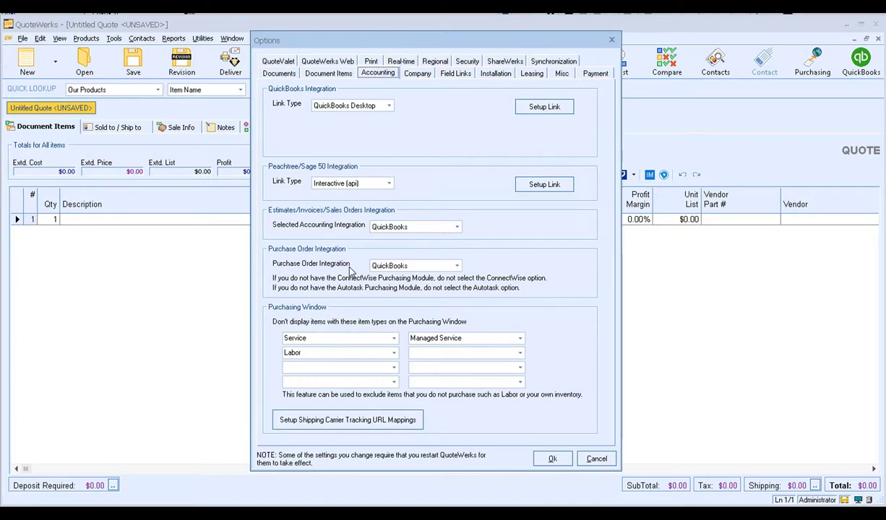
pyautogui.click(457, 267)
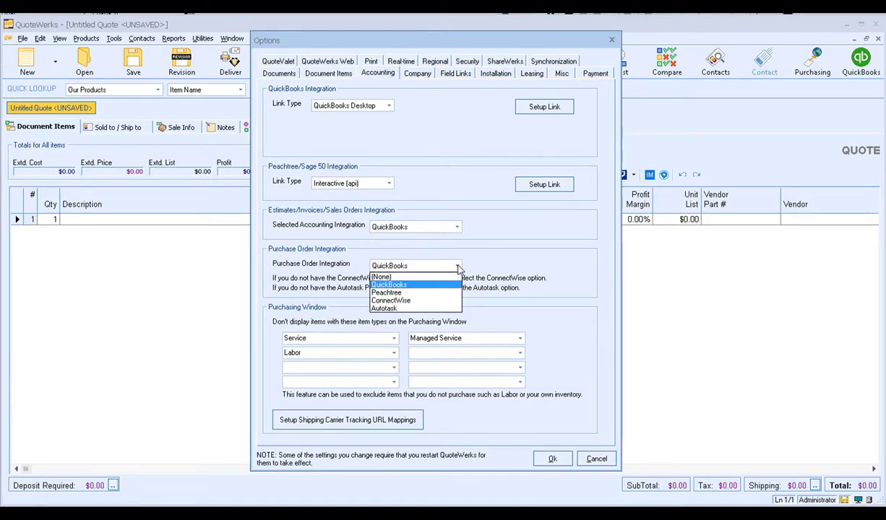
pyautogui.click(458, 267)
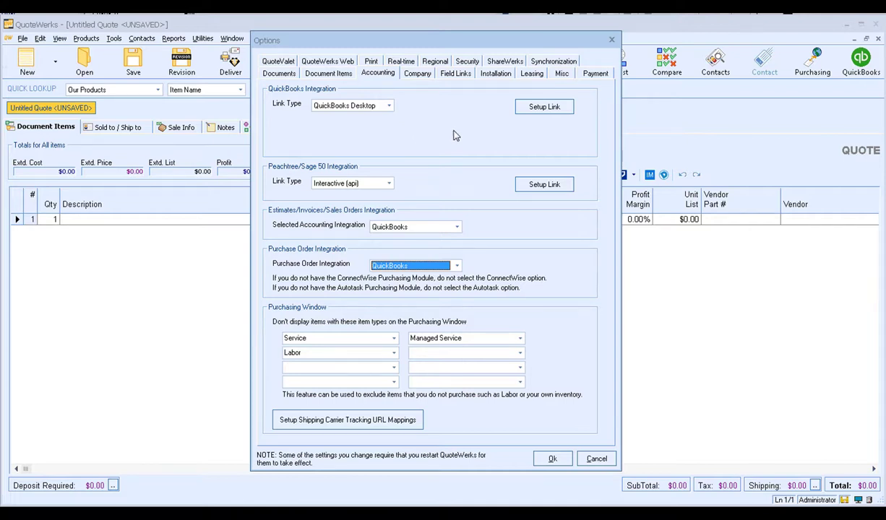
# Step: In the QuickBooks link setup, set the Transaction Type to Invoice and the Invoice/Estimate number to Use QuickBooks Auto-numbering
pyautogui.click(568, 109)
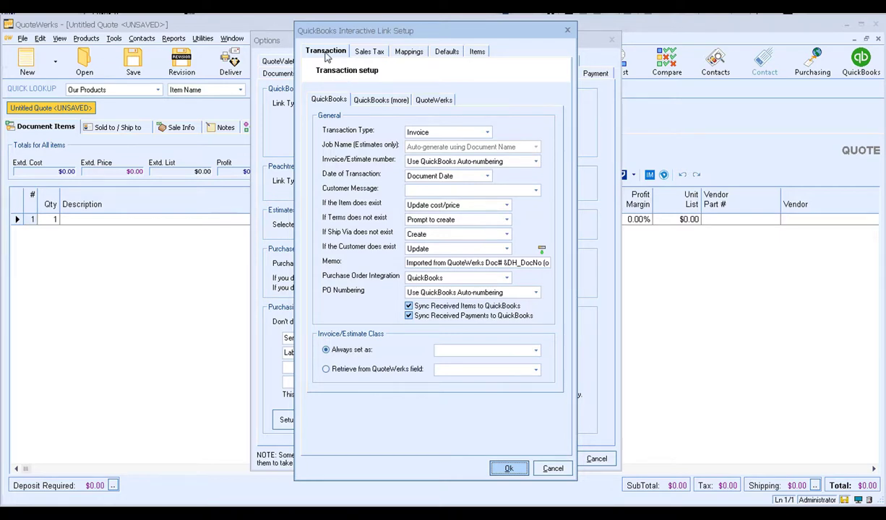
pyautogui.click(316, 100)
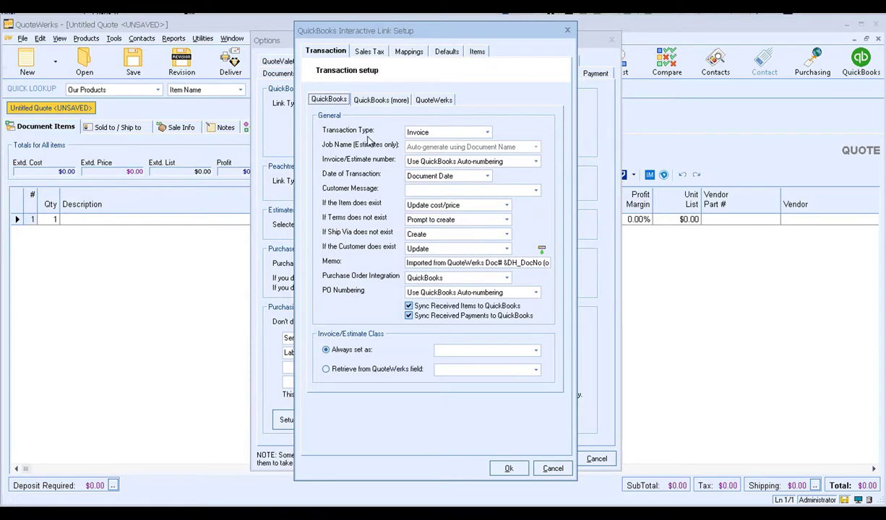
pyautogui.click(488, 133)
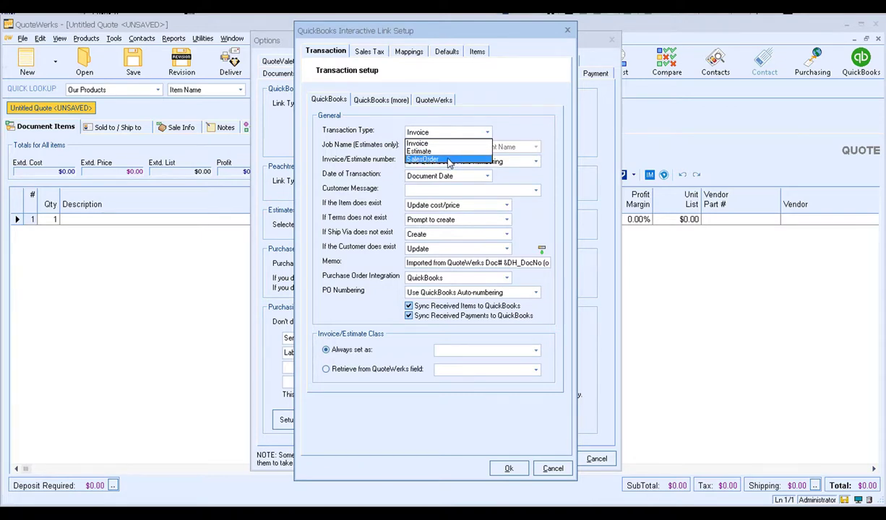
pyautogui.click(435, 145)
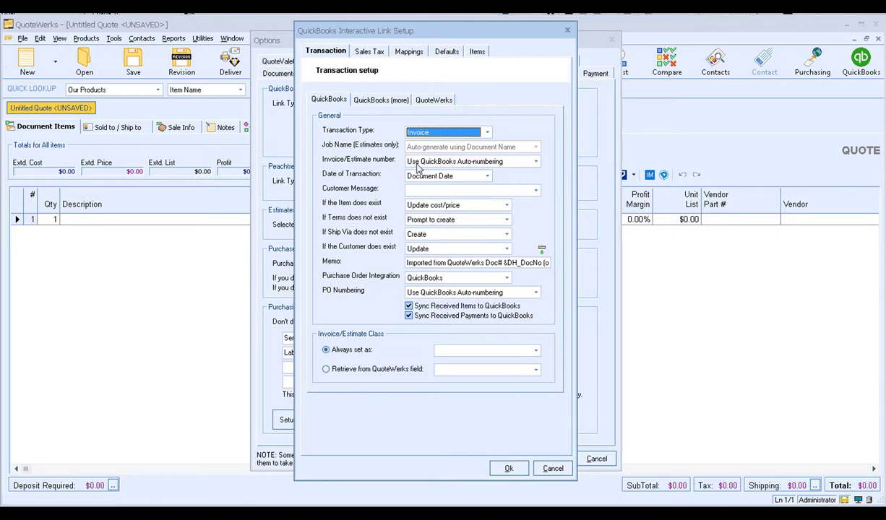
pyautogui.click(536, 162)
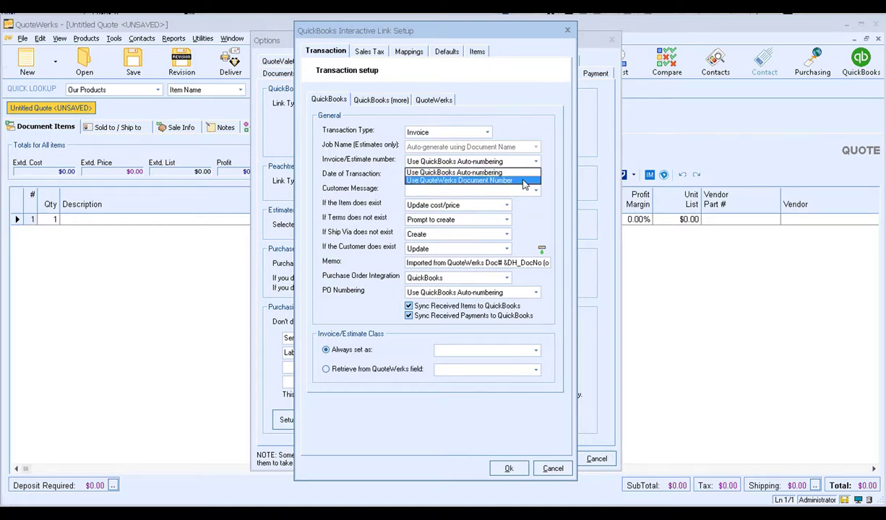
pyautogui.click(506, 172)
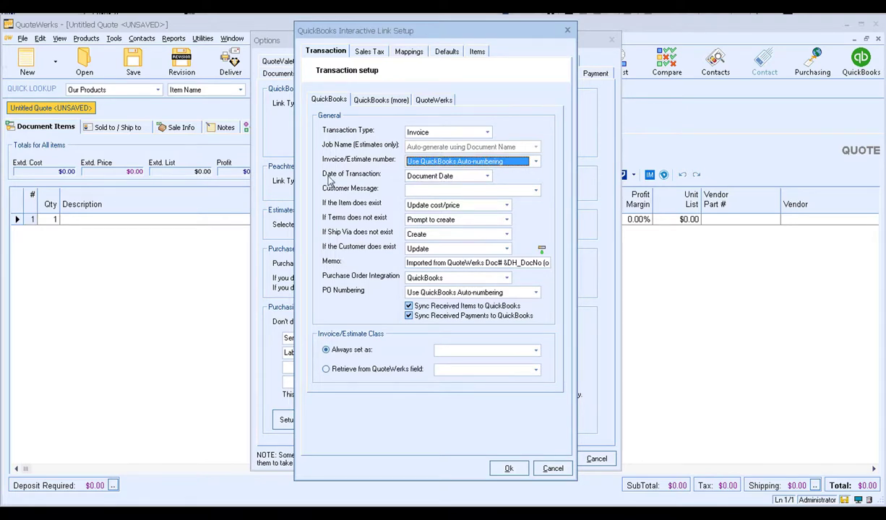
# Step: Set the Date of Transaction to Date Exported and check the Customer Message choices
pyautogui.click(487, 177)
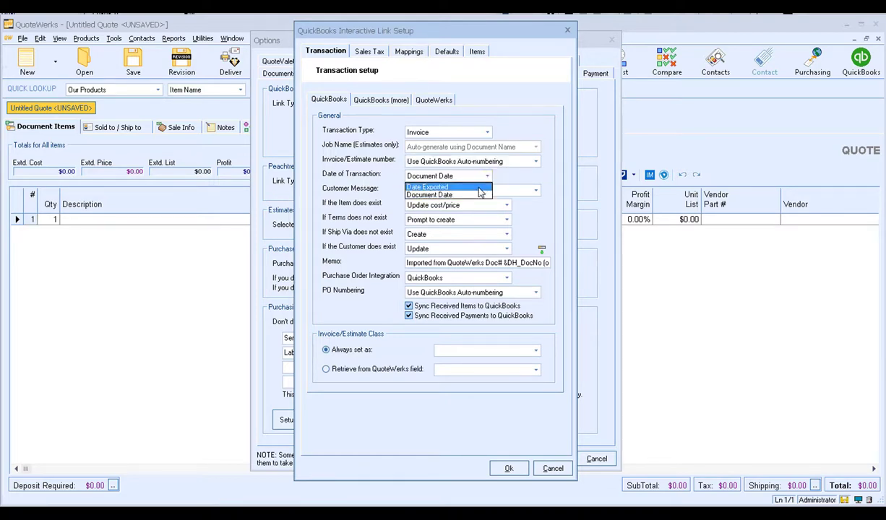
pyautogui.click(479, 188)
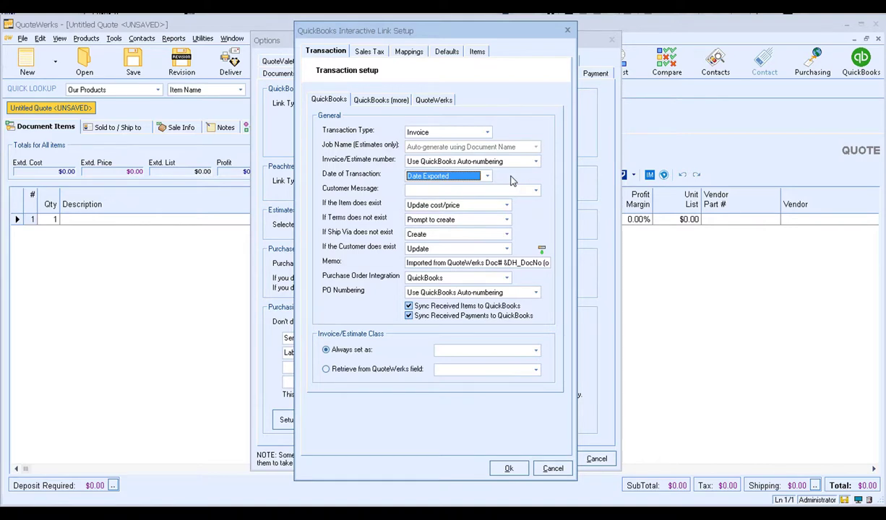
pyautogui.click(535, 191)
pyautogui.click(534, 192)
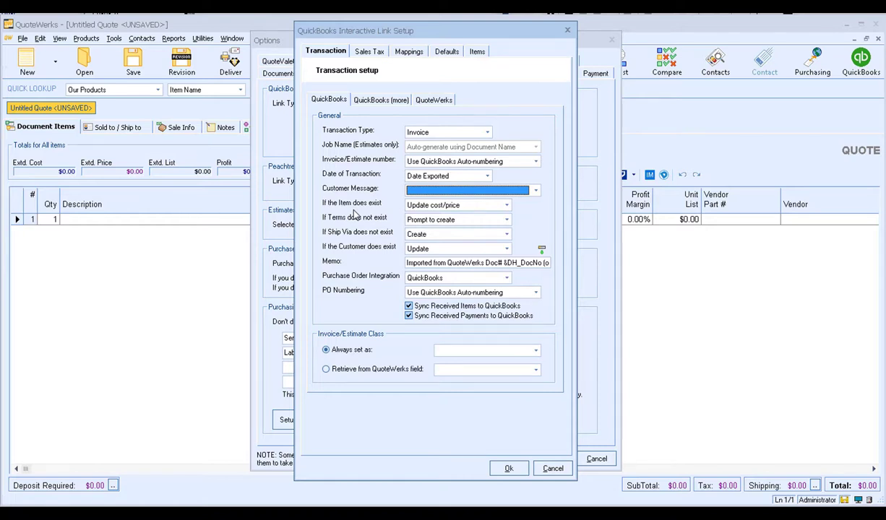
# Step: Set the handling of existing items to Update cost/price and of missing terms to Prompt to create
pyautogui.click(508, 206)
pyautogui.click(463, 218)
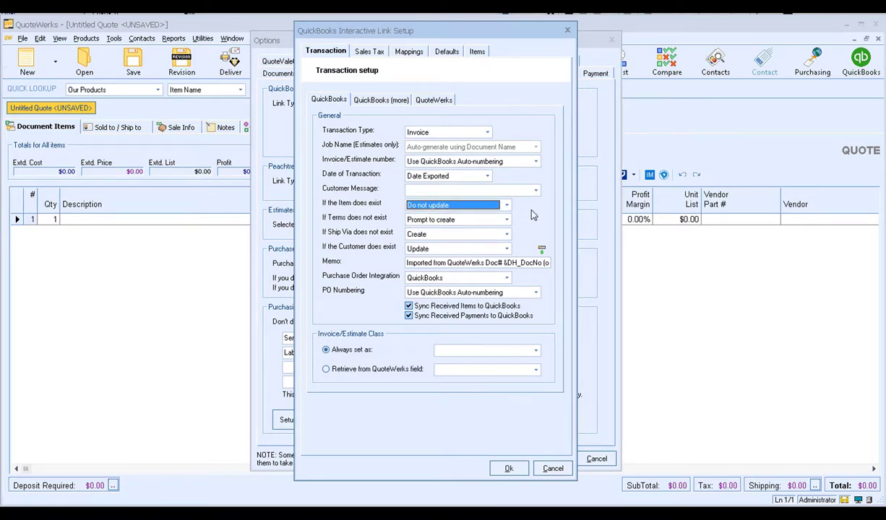
pyautogui.click(508, 206)
pyautogui.click(441, 214)
pyautogui.click(508, 221)
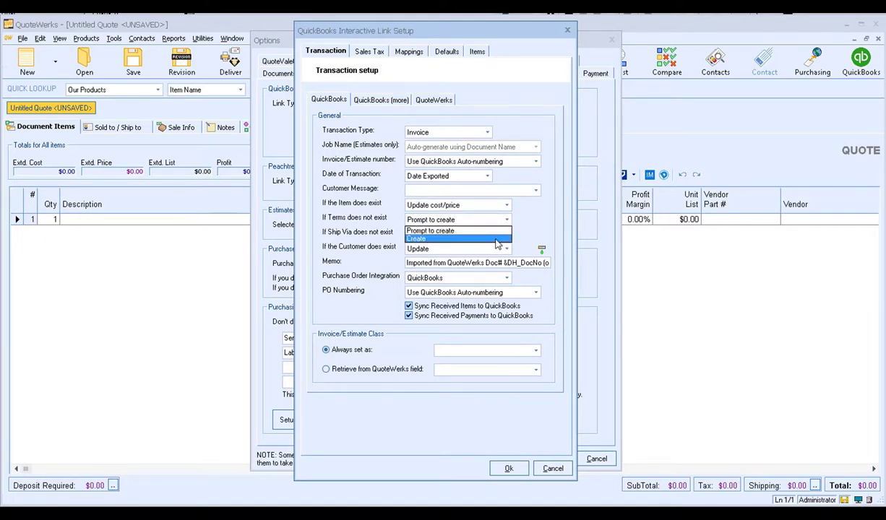
pyautogui.click(471, 231)
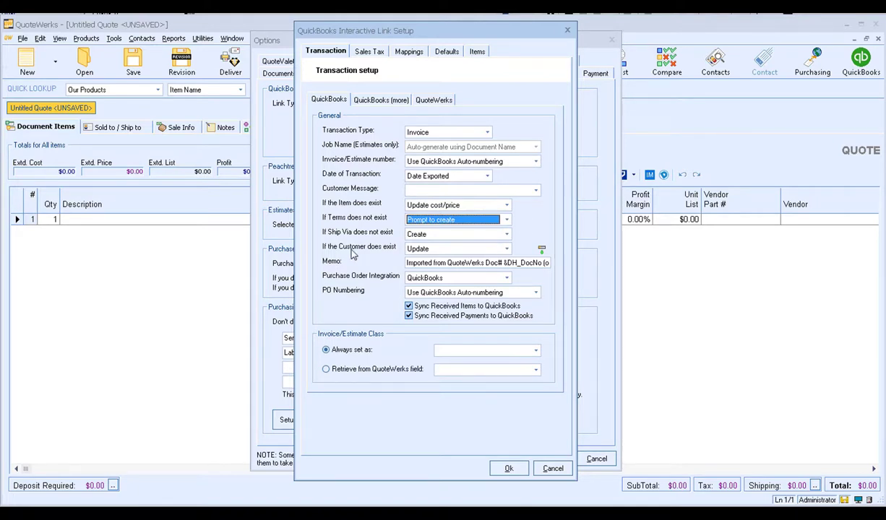
# Step: Set the handling of a missing Ship Via to Create and of existing customers to Update
pyautogui.click(507, 235)
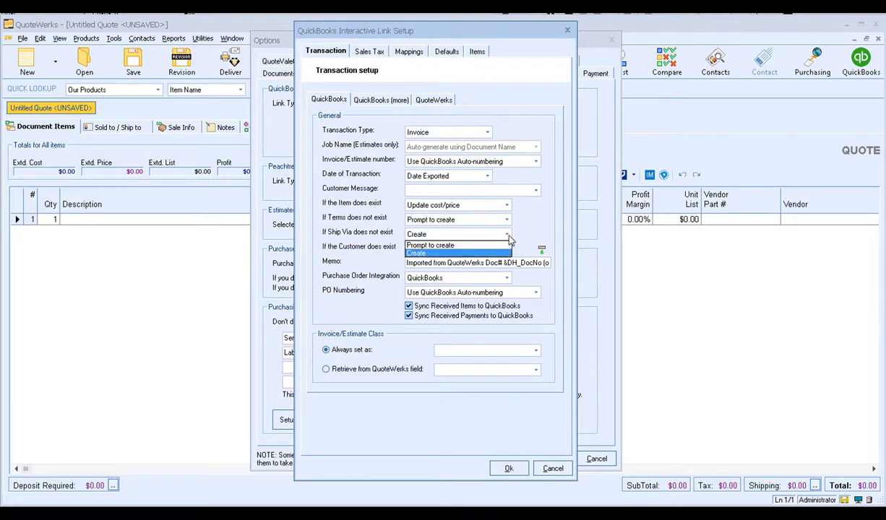
pyautogui.click(508, 238)
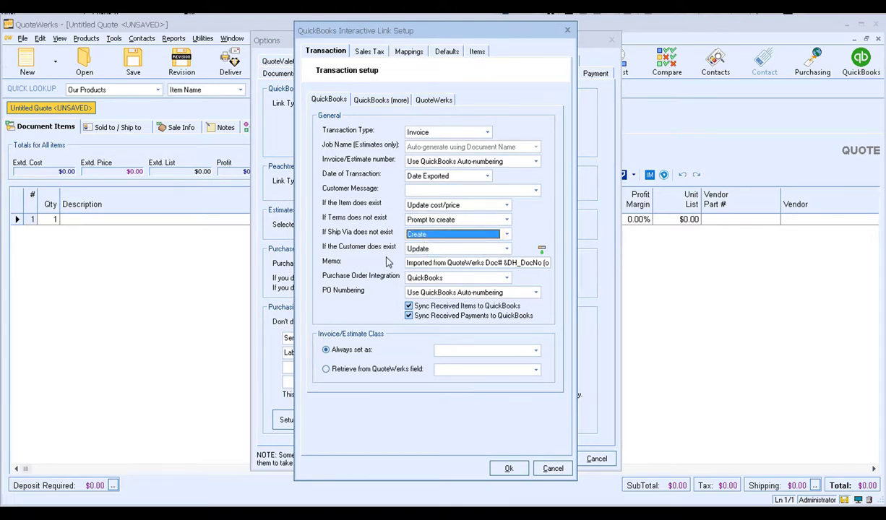
pyautogui.click(508, 249)
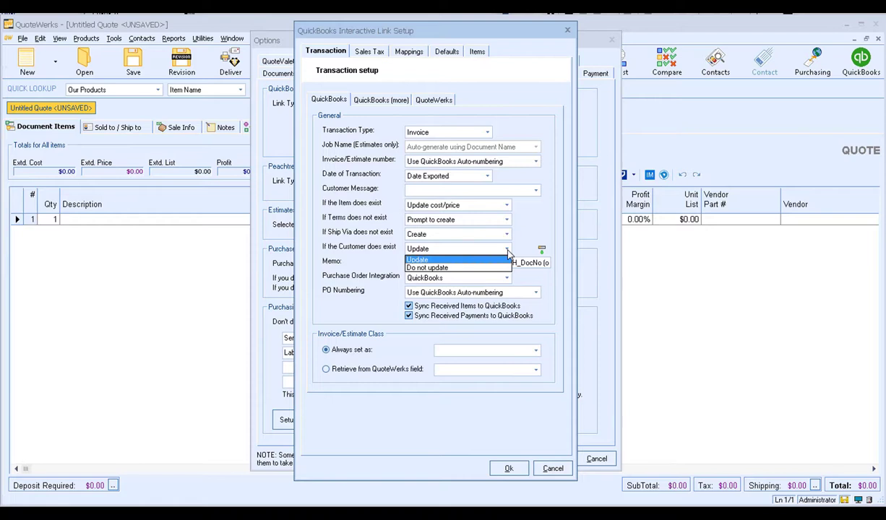
pyautogui.click(452, 259)
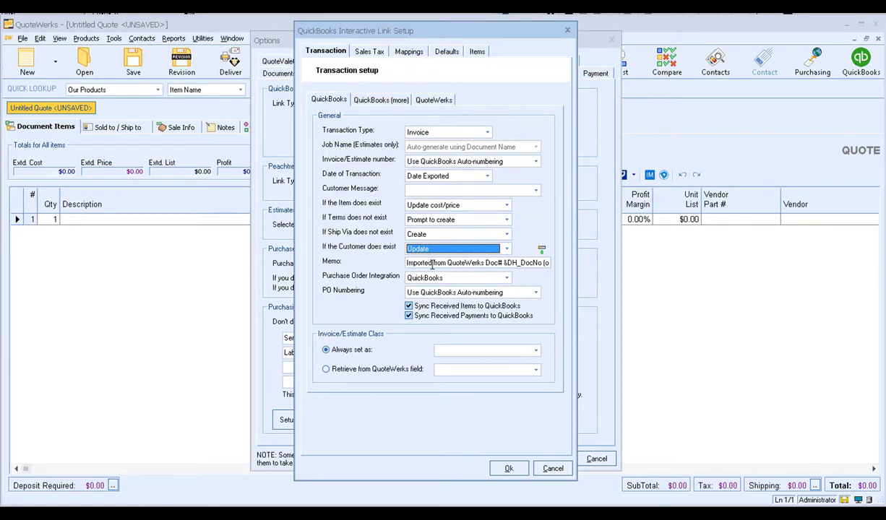
# Step: Examine the full Memo text with its document number and date macros, and look through the macros available for it
pyautogui.moveTo(487, 265); pyautogui.dragTo(548, 263)
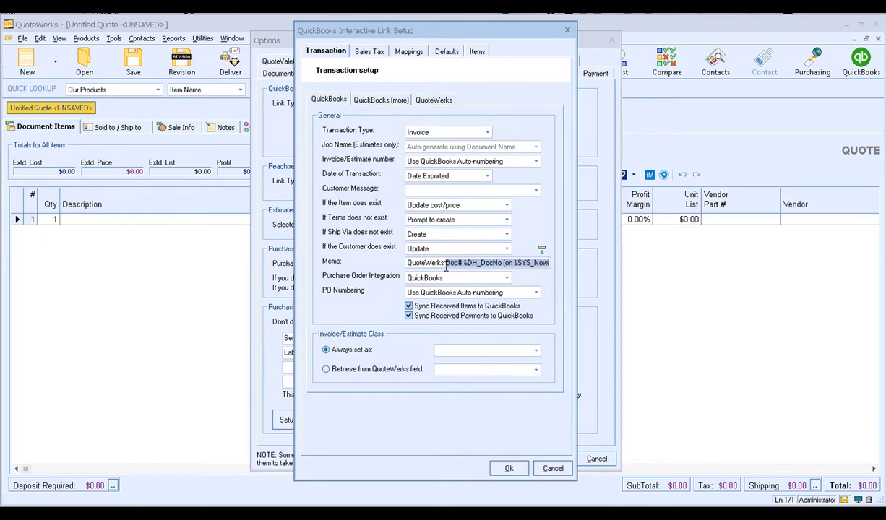
pyautogui.doubleClick(510, 263)
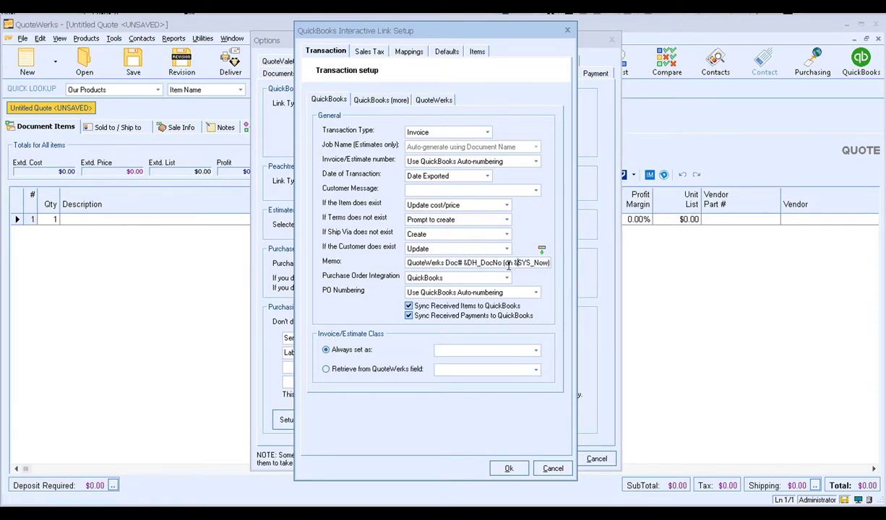
pyautogui.keyDown('shift'); pyautogui.click(550, 265); pyautogui.keyUp('shift')
pyautogui.click(515, 263)
pyautogui.click(542, 251)
pyautogui.click(506, 247)
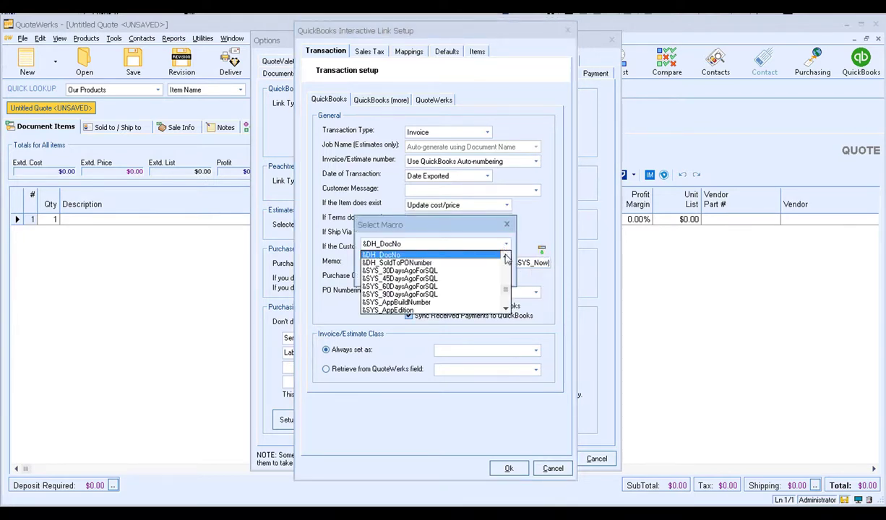
pyautogui.scroll(-5, 506, 283)
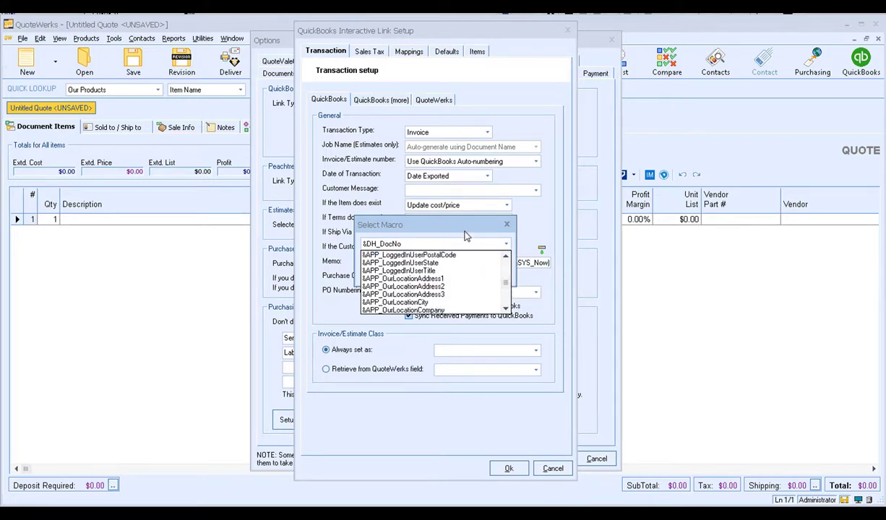
pyautogui.click(499, 279)
pyautogui.click(491, 274)
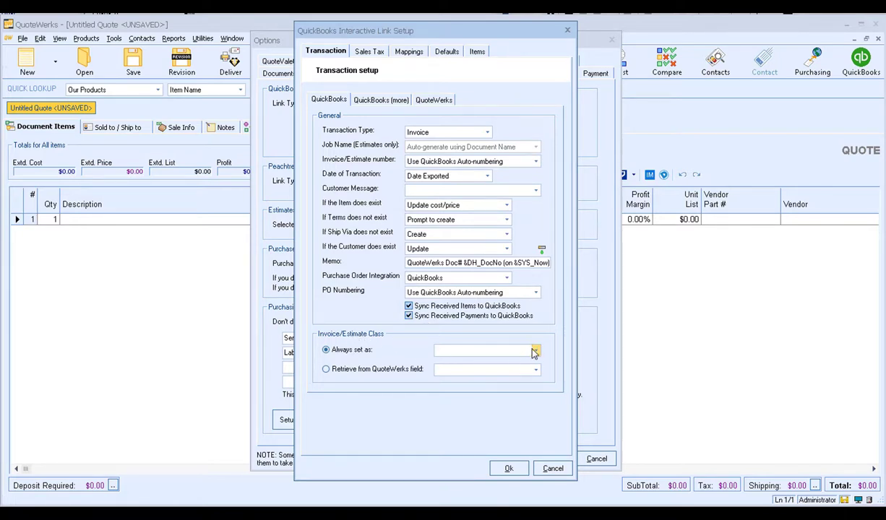
# Step: Review the two Invoice/Estimate Class sources and their choices, finishing with Always set as selected
pyautogui.click(534, 352)
pyautogui.click(536, 351)
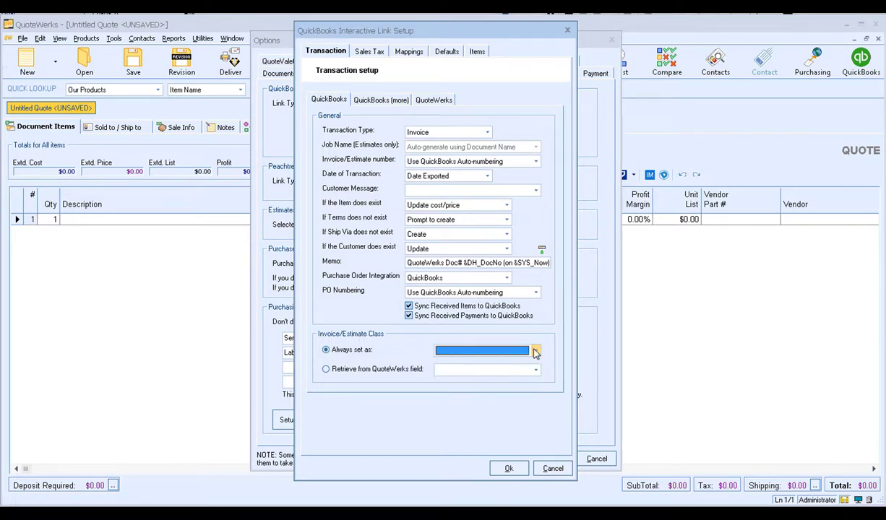
pyautogui.click(344, 367)
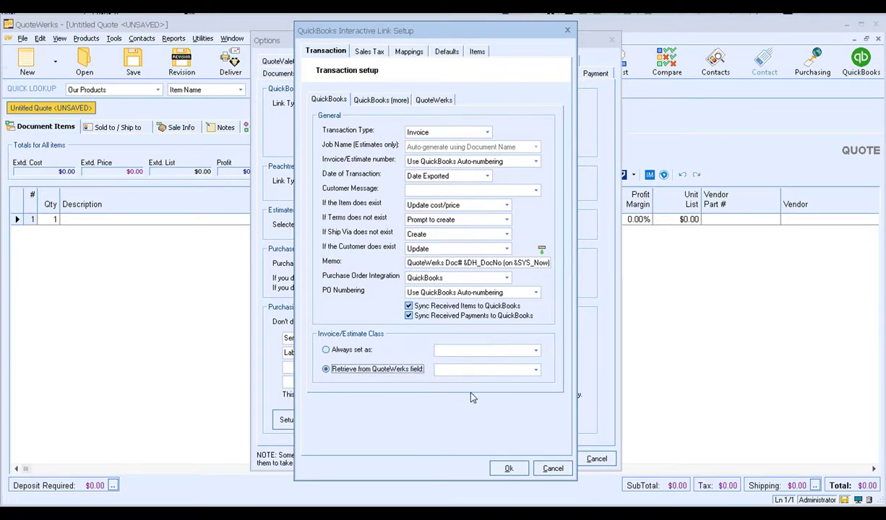
pyautogui.click(536, 370)
pyautogui.scroll(-1, 518, 397)
pyautogui.scroll(1, 518, 380)
pyautogui.click(546, 372)
pyautogui.click(347, 350)
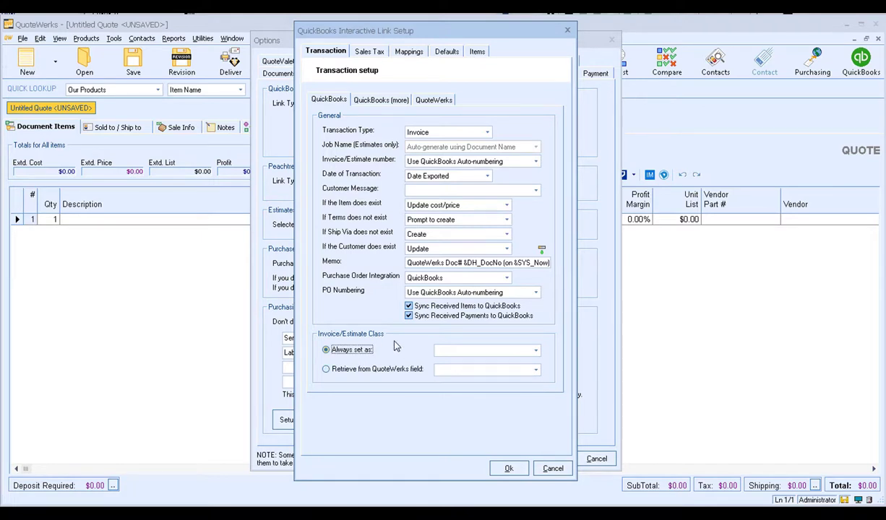
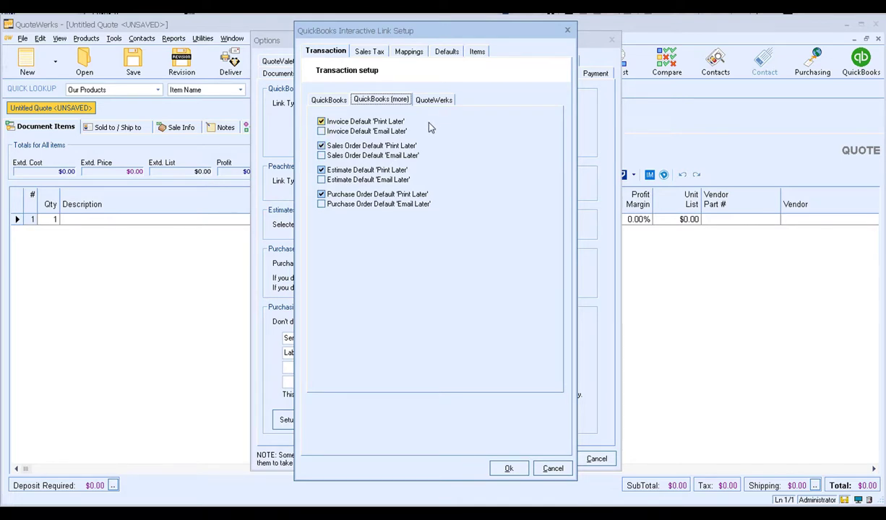
# Step: Use Orders as the document type in the QuoteWerks 'Ready for Export' criteria
pyautogui.click(426, 103)
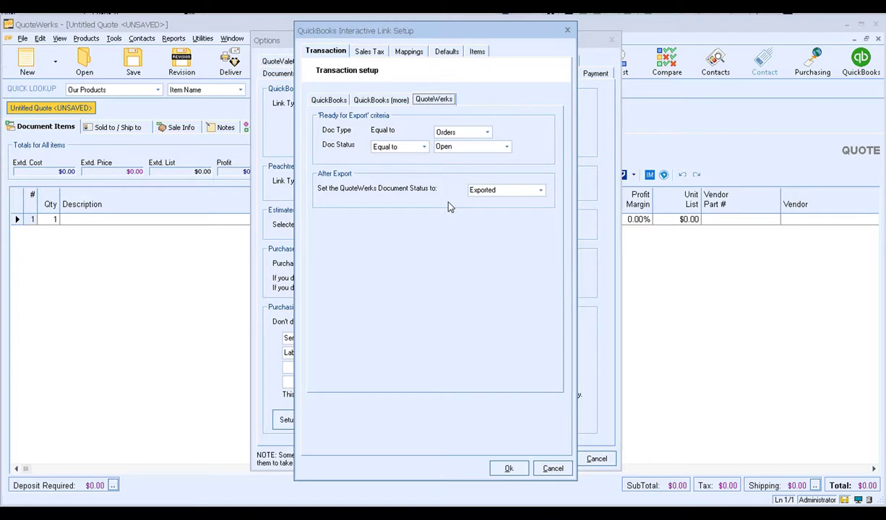
pyautogui.click(487, 133)
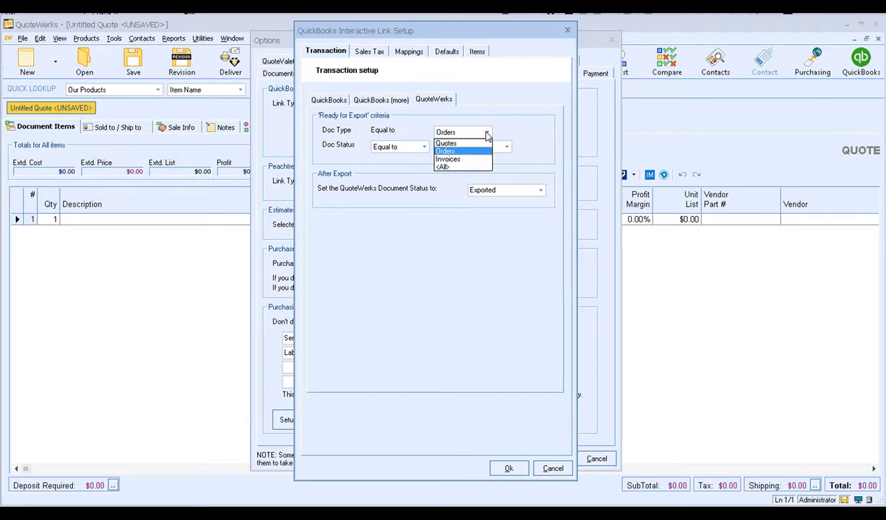
pyautogui.click(506, 131)
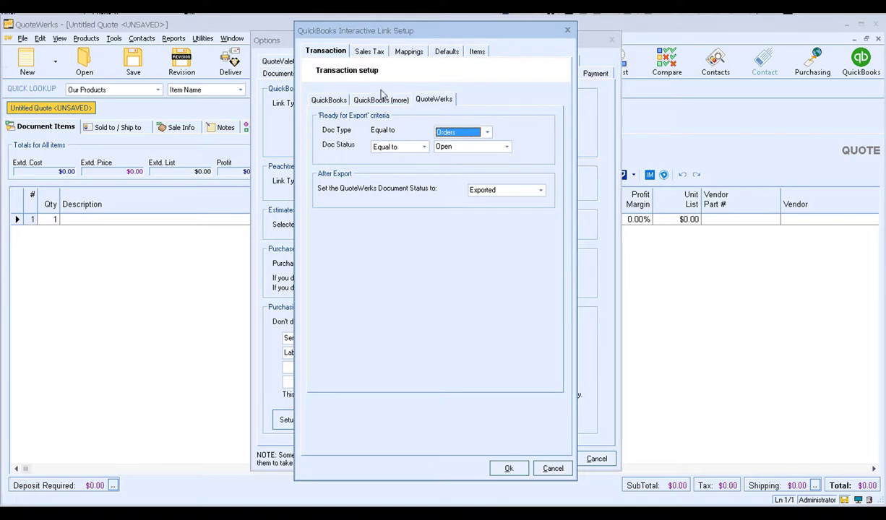
# Step: In the sales tax setup, enable the option for not charging sales tax in QuickBooks
pyautogui.click(370, 52)
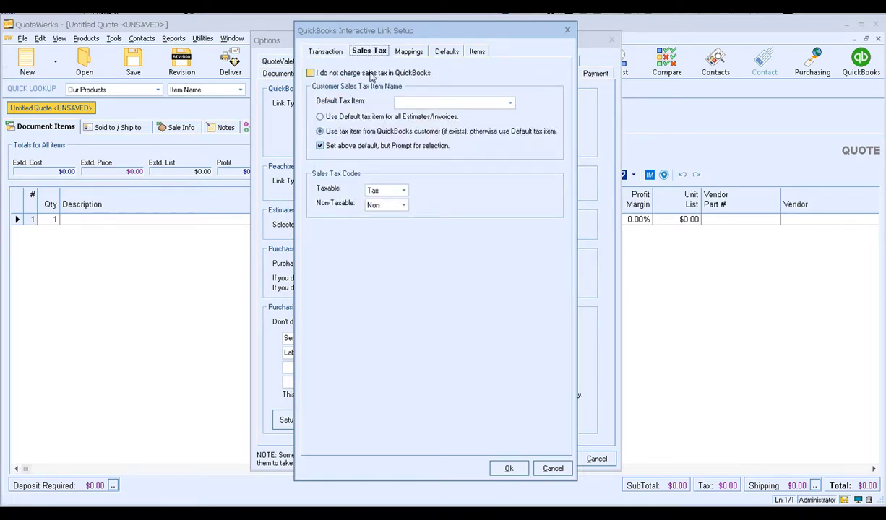
pyautogui.click(313, 75)
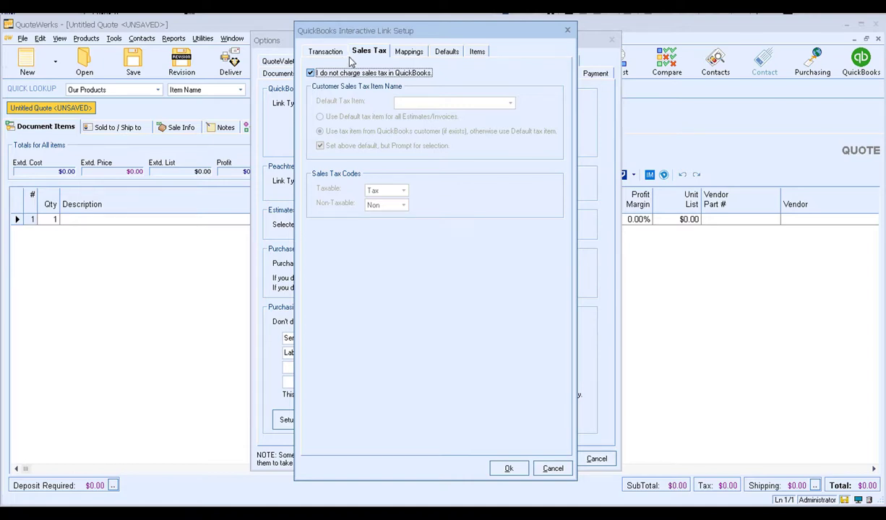
# Step: Turn off the option for not charging sales tax and use the QuickBooks customer's tax item if it exists, otherwise the default
pyautogui.click(310, 73)
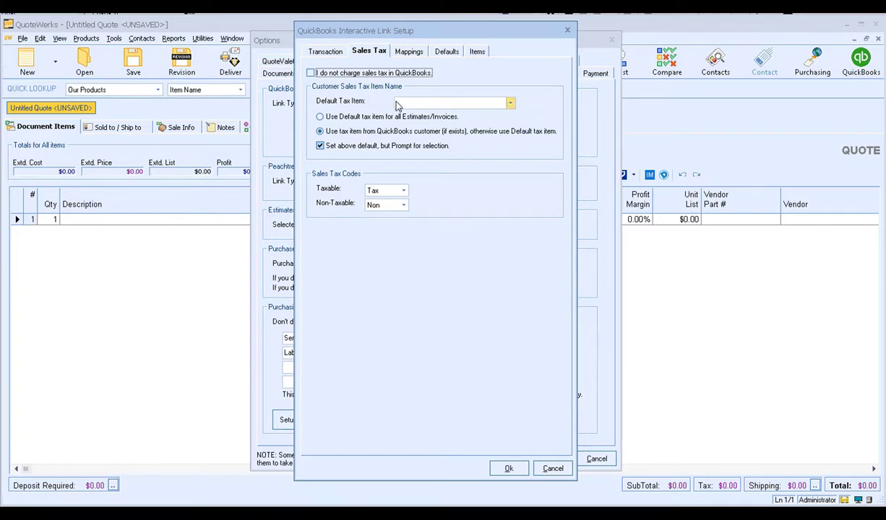
pyautogui.click(362, 122)
pyautogui.click(363, 122)
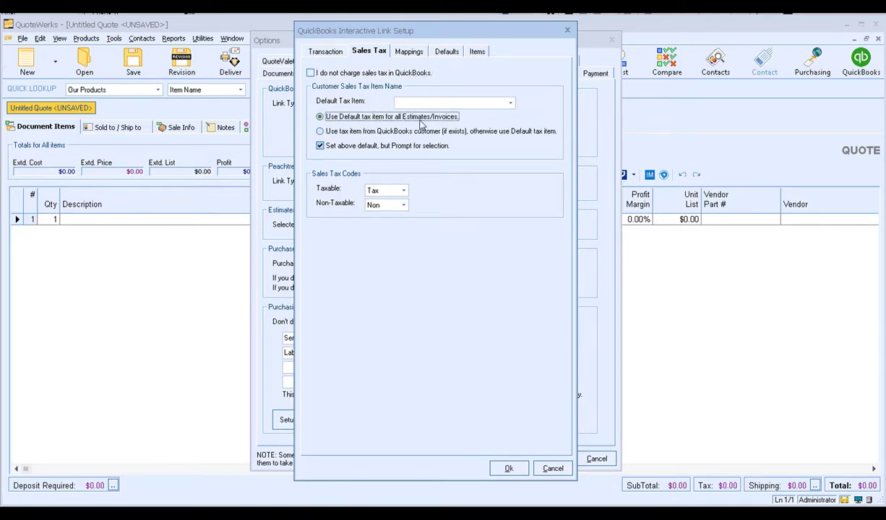
pyautogui.click(511, 105)
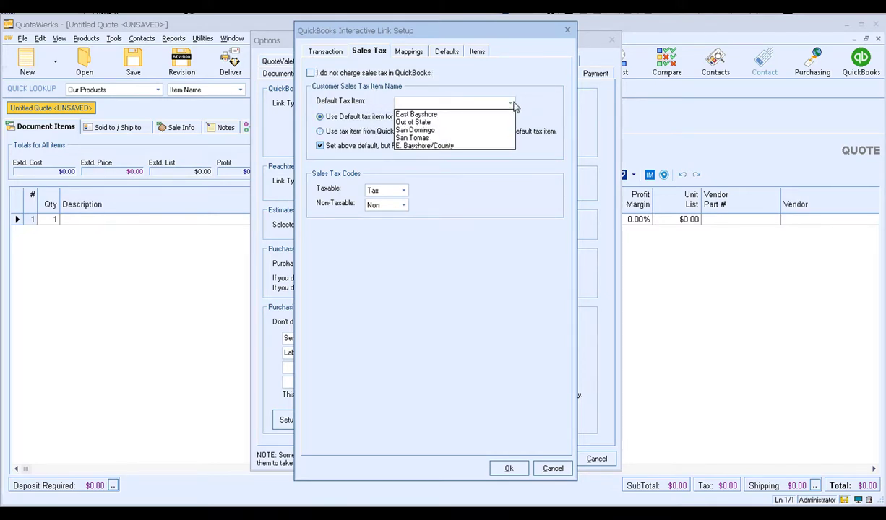
pyautogui.click(497, 102)
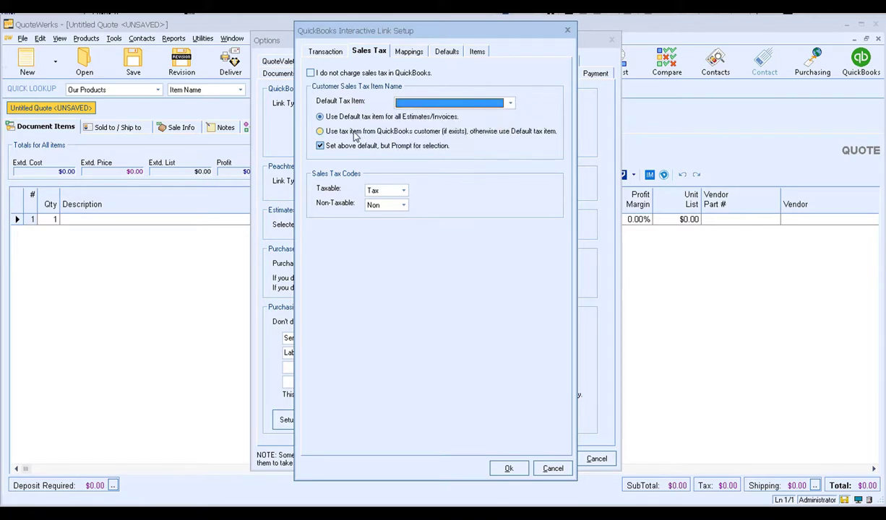
pyautogui.click(348, 133)
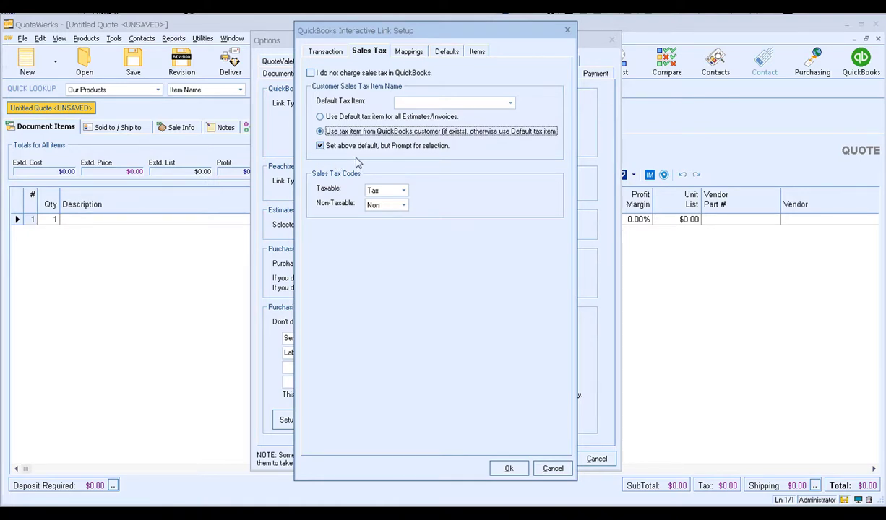
# Step: Look through the available Taxable and Non-Taxable sales tax codes, leaving them set to Tax and Non
pyautogui.click(404, 192)
pyautogui.click(406, 208)
pyautogui.click(405, 207)
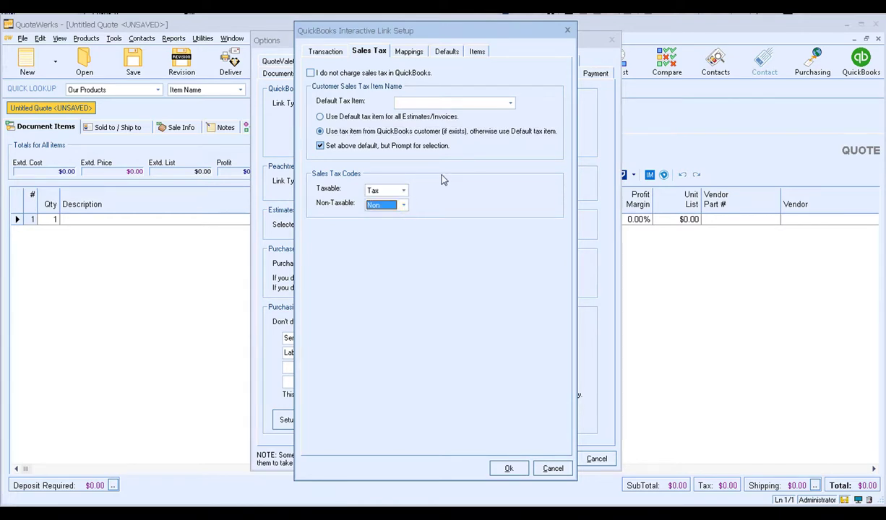
# Step: In the general mappings, review the sales rep mapping and the Transaction BillTo choices, keeping QuoteWerks Document SoldTo
pyautogui.click(394, 52)
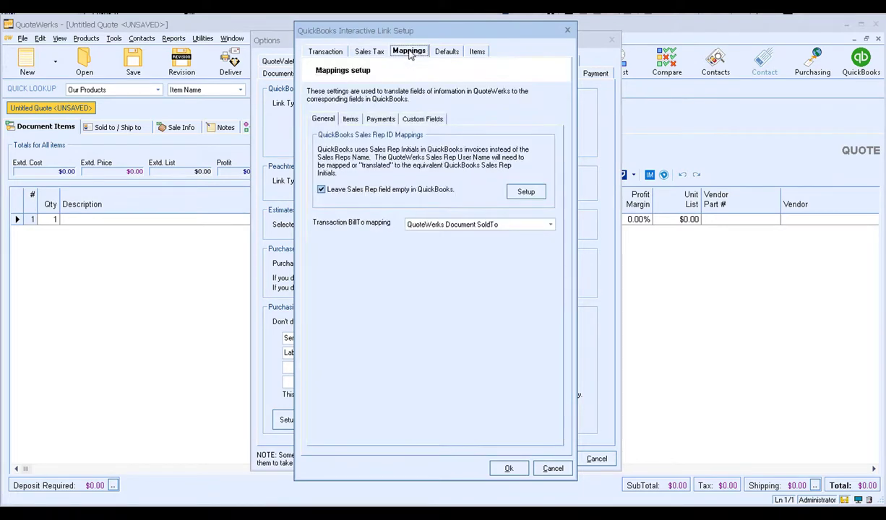
pyautogui.click(318, 119)
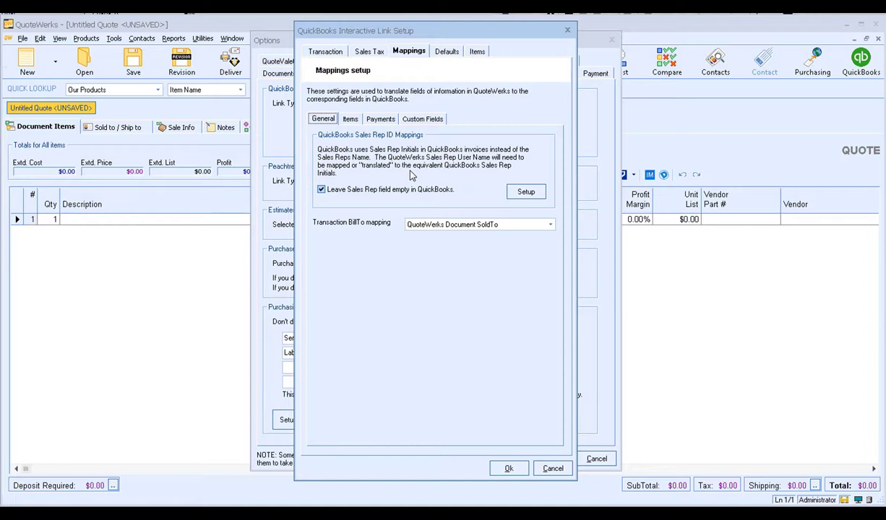
pyautogui.click(541, 193)
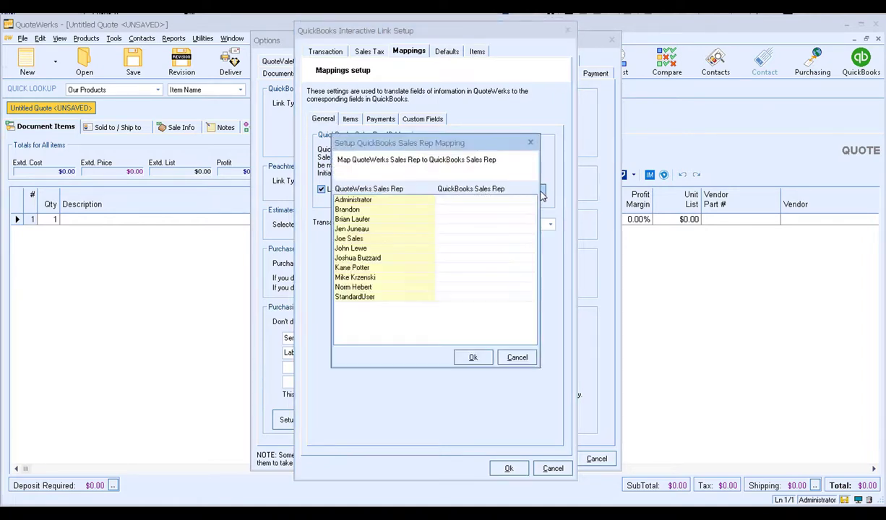
pyautogui.click(533, 202)
pyautogui.click(533, 202)
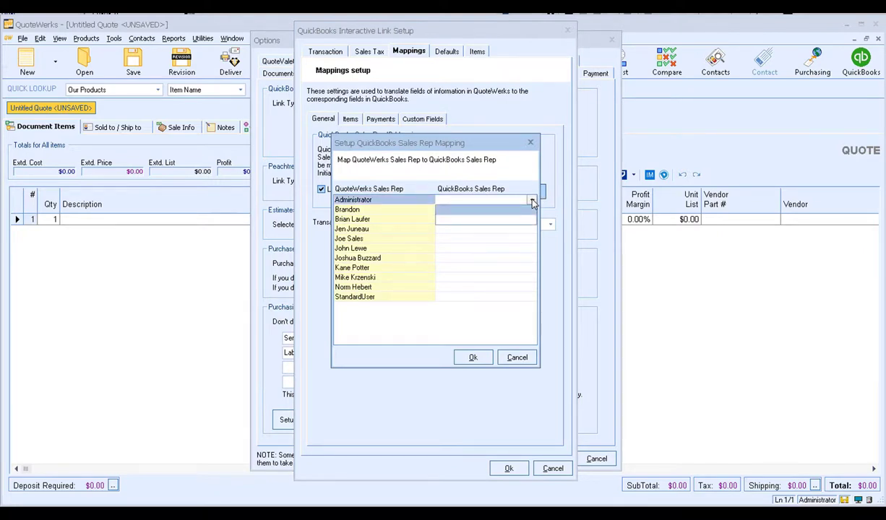
pyautogui.click(532, 203)
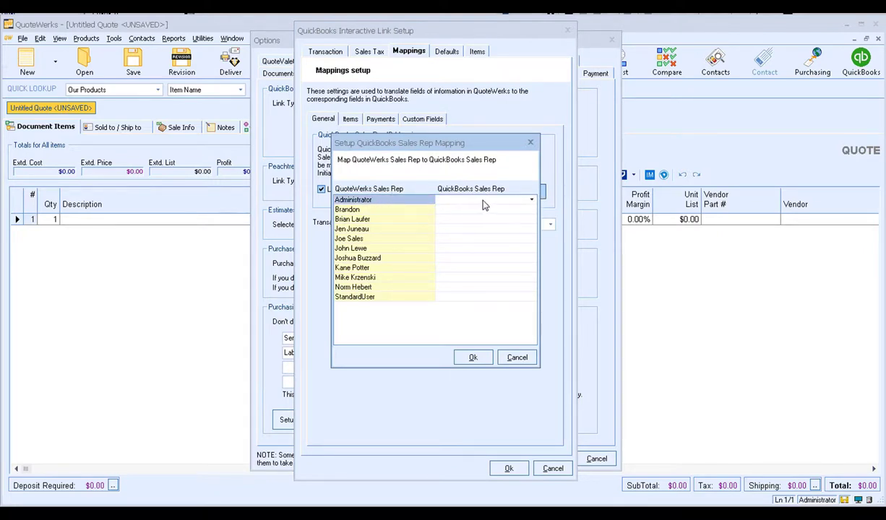
pyautogui.click(517, 357)
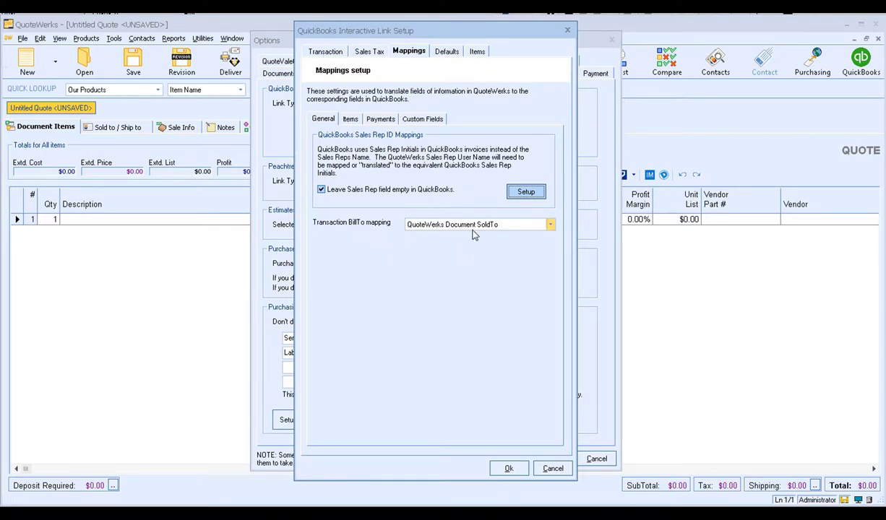
pyautogui.click(552, 227)
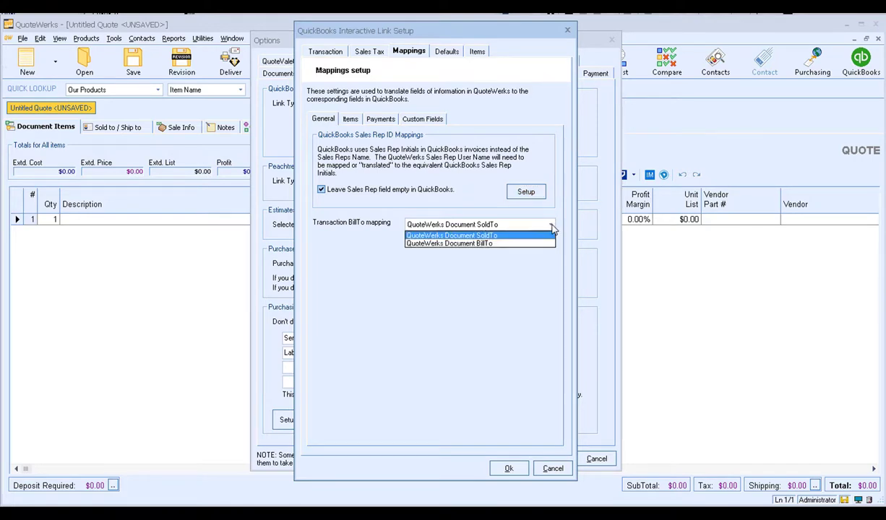
pyautogui.click(506, 236)
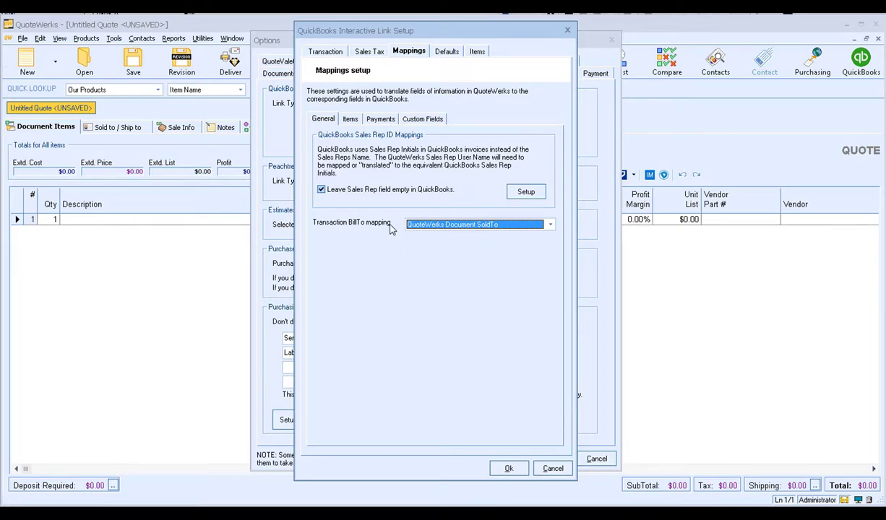
# Step: Map InternalPartNumber to the QuickBooks Item Name and try the macro options for auto-generating it when the field is blank
pyautogui.click(351, 120)
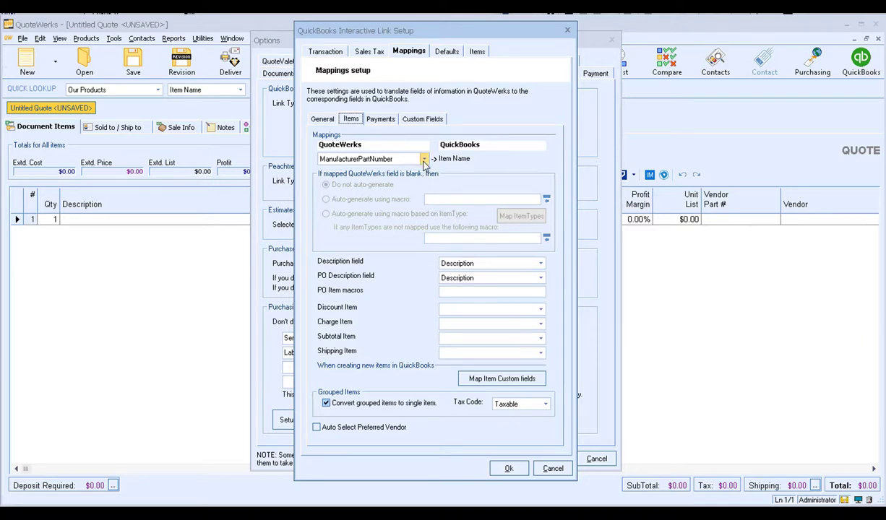
pyautogui.click(425, 160)
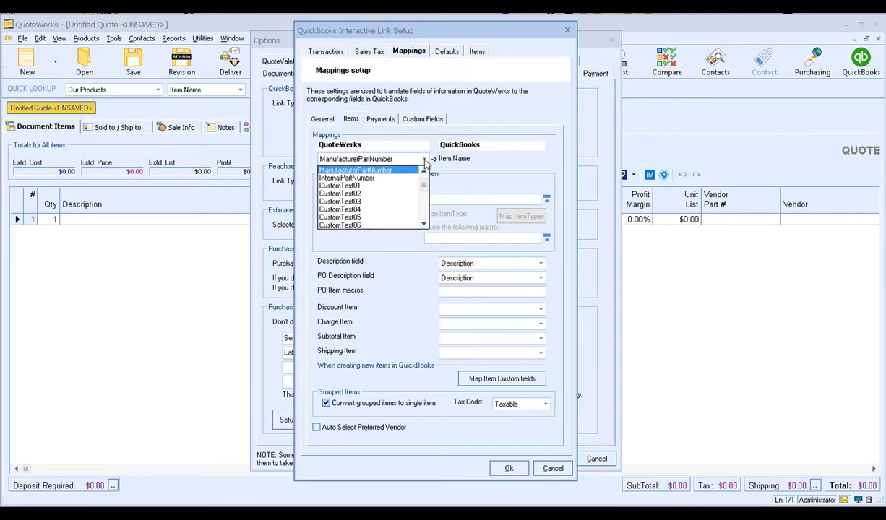
pyautogui.moveTo(425, 180); pyautogui.dragTo(427, 196)
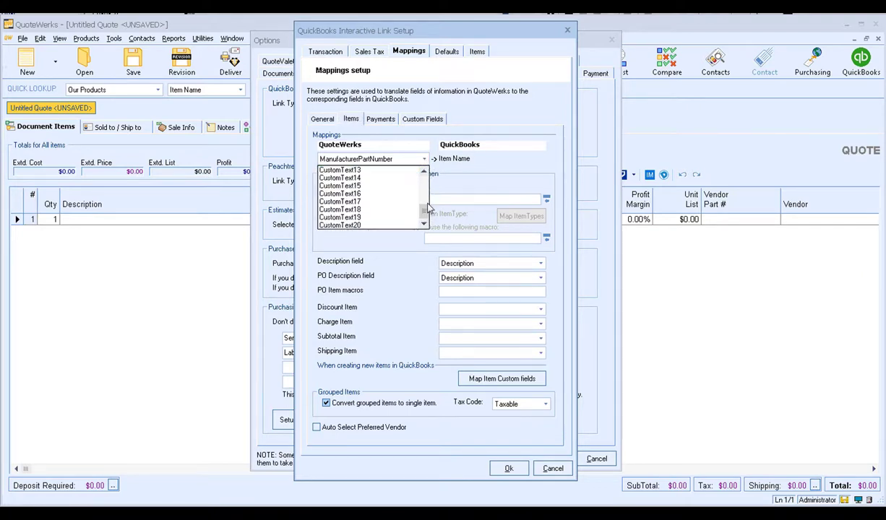
pyautogui.click(425, 177)
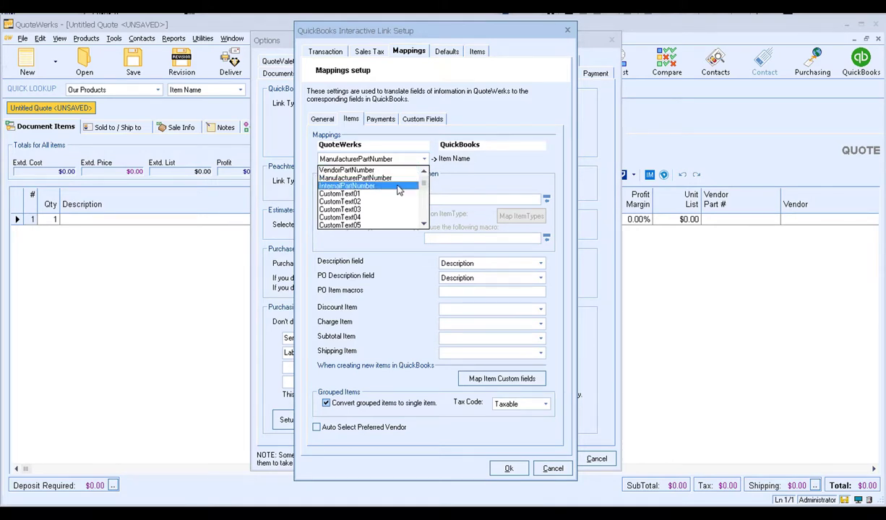
pyautogui.scroll(-1, 408, 186)
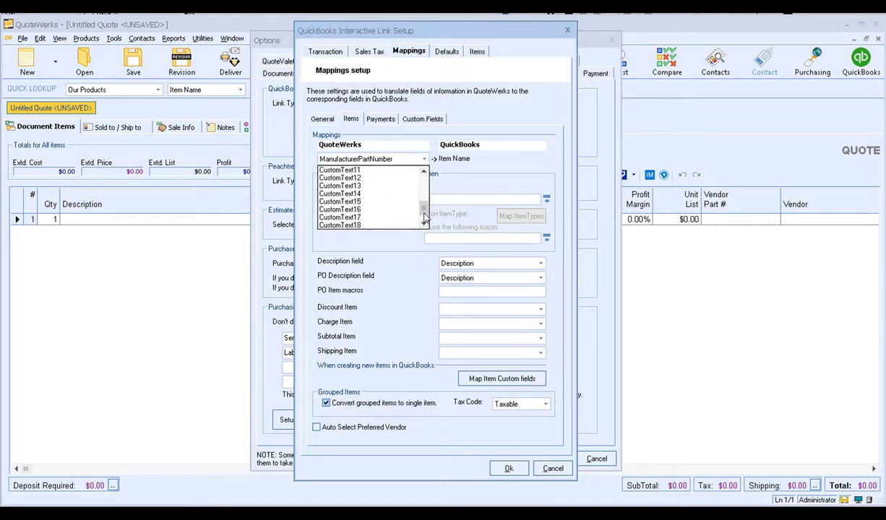
pyautogui.scroll(1, 409, 192)
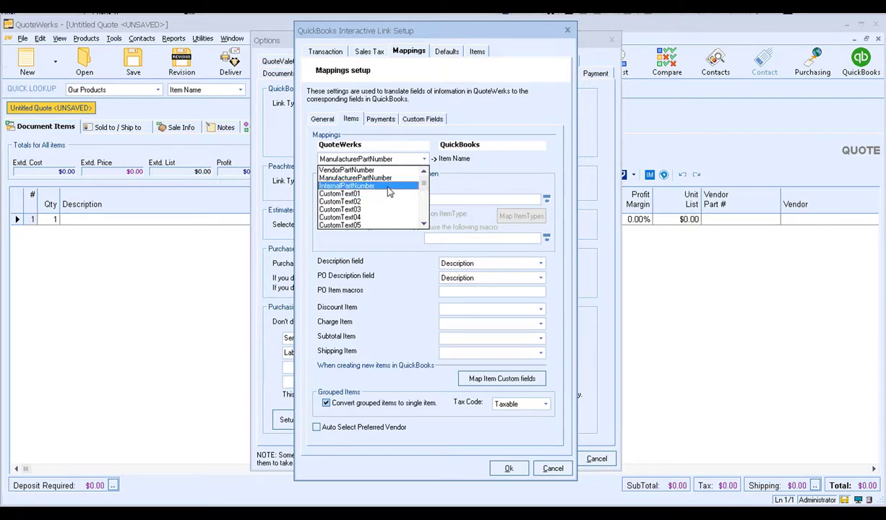
pyautogui.click(370, 186)
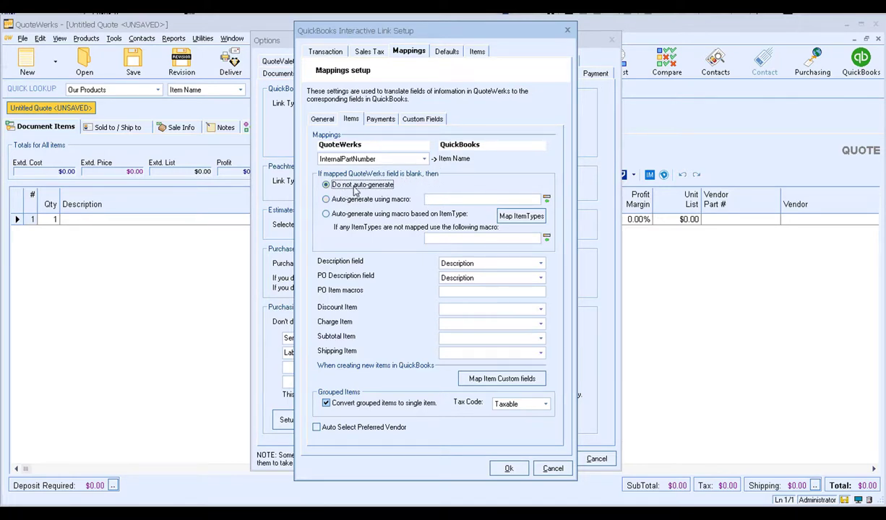
pyautogui.click(357, 200)
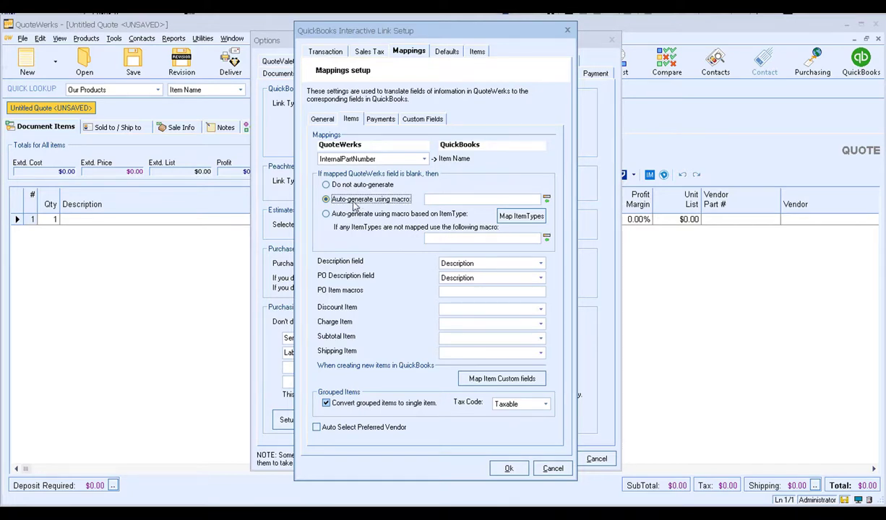
pyautogui.click(355, 217)
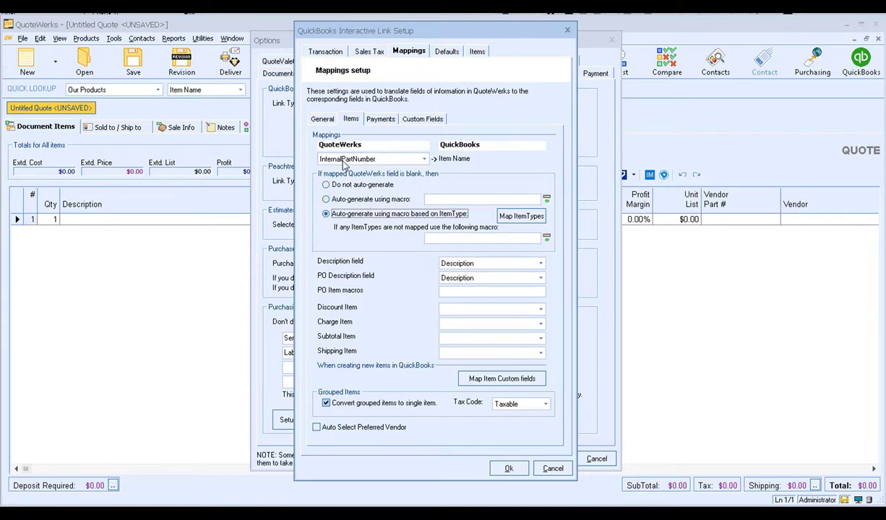
# Step: Switch the Item Name mapping to ManufacturerPartNumber and back to InternalPartNumber
pyautogui.click(406, 155)
pyautogui.scroll(3, 426, 189)
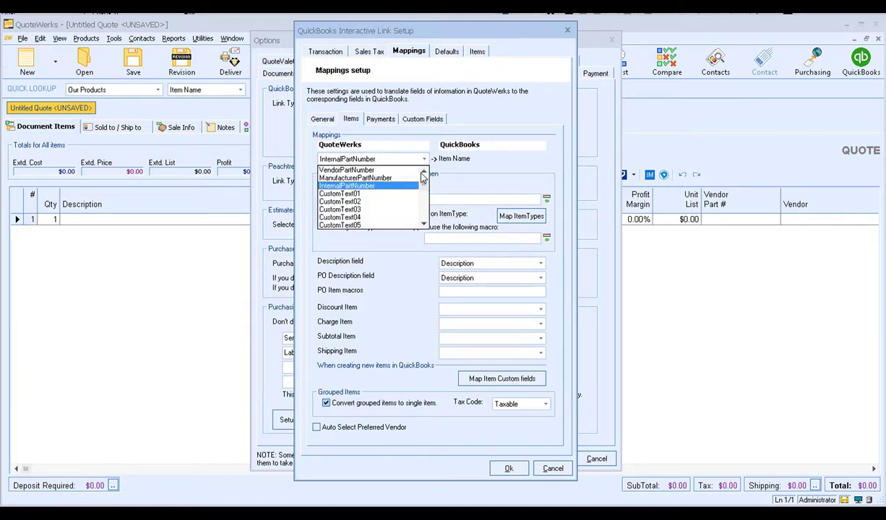
pyautogui.click(368, 178)
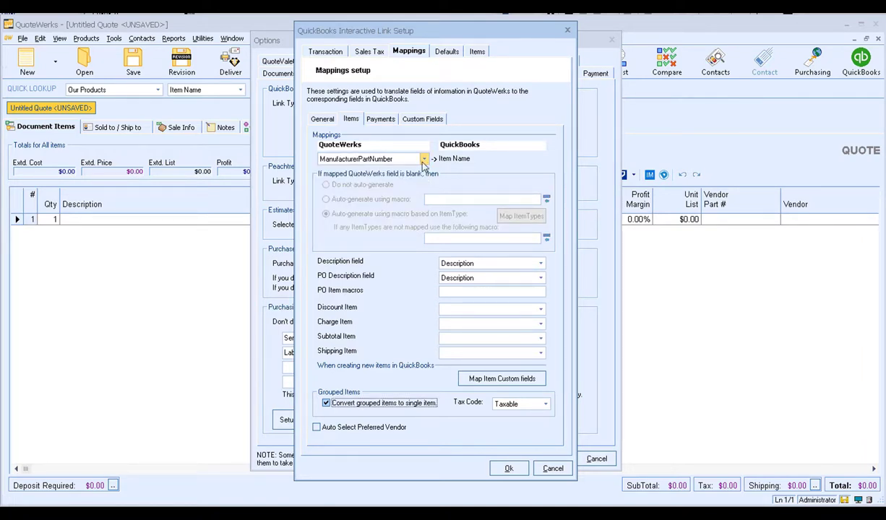
pyautogui.click(415, 159)
pyautogui.click(394, 179)
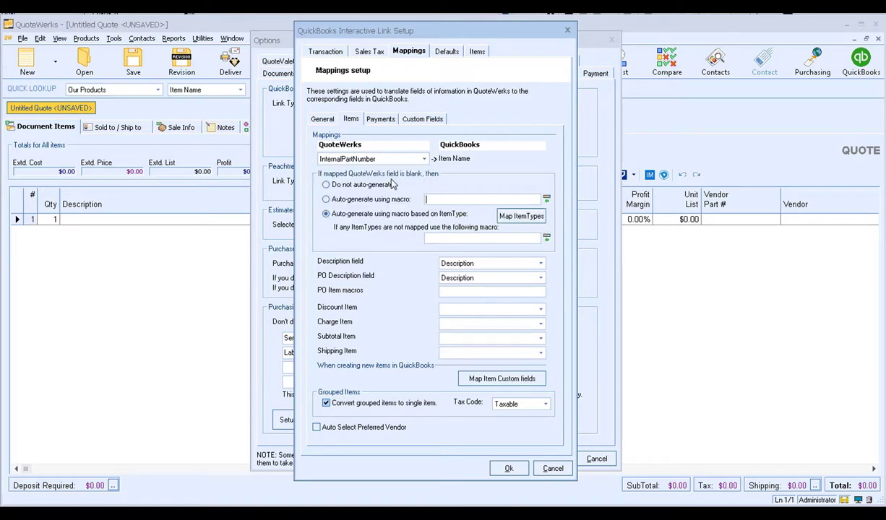
# Step: Try auto-generating blank item names using a macro, pick &DI_Manufacturer among the macros, and cancel the macro selection
pyautogui.click(361, 201)
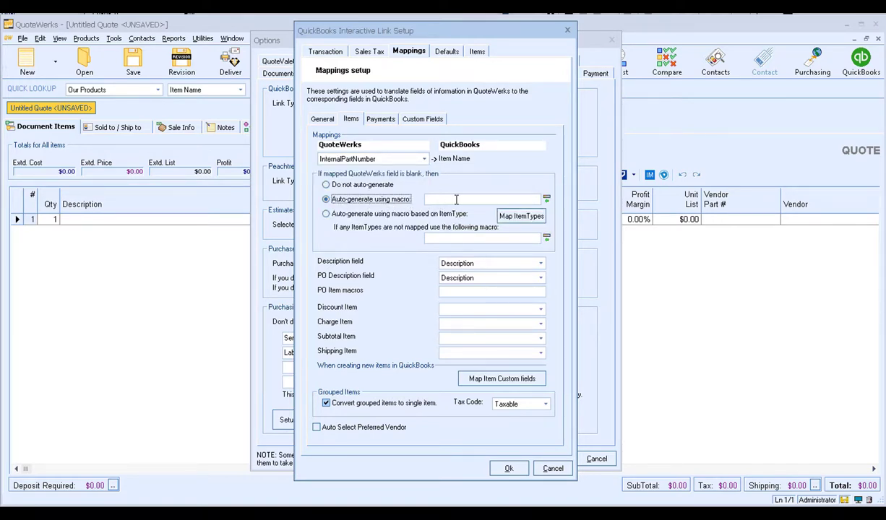
pyautogui.click(547, 199)
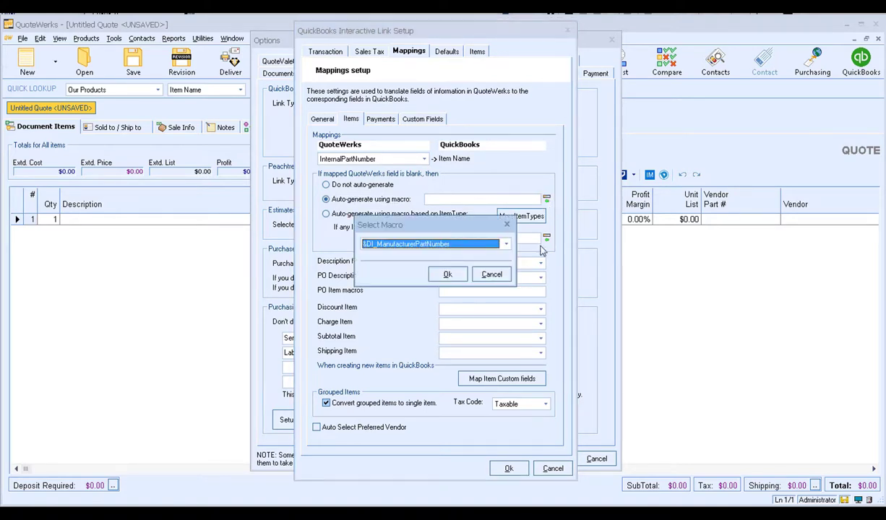
pyautogui.click(507, 245)
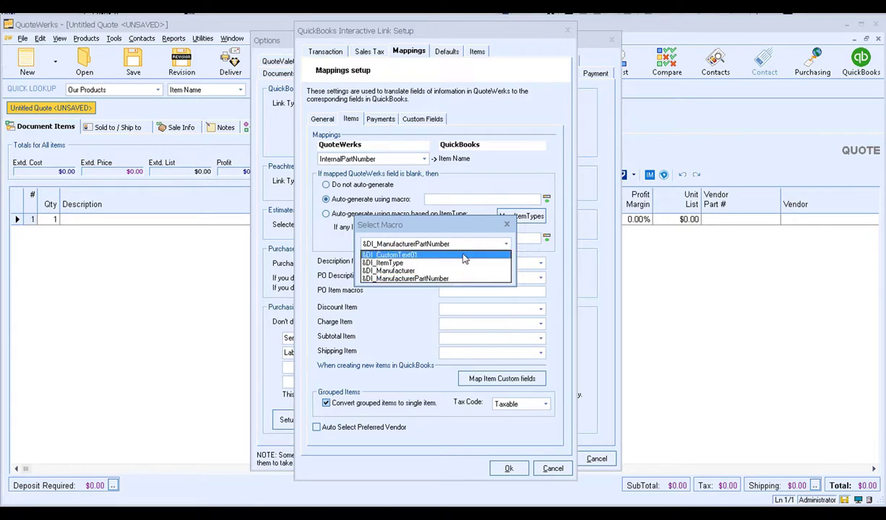
pyautogui.click(415, 270)
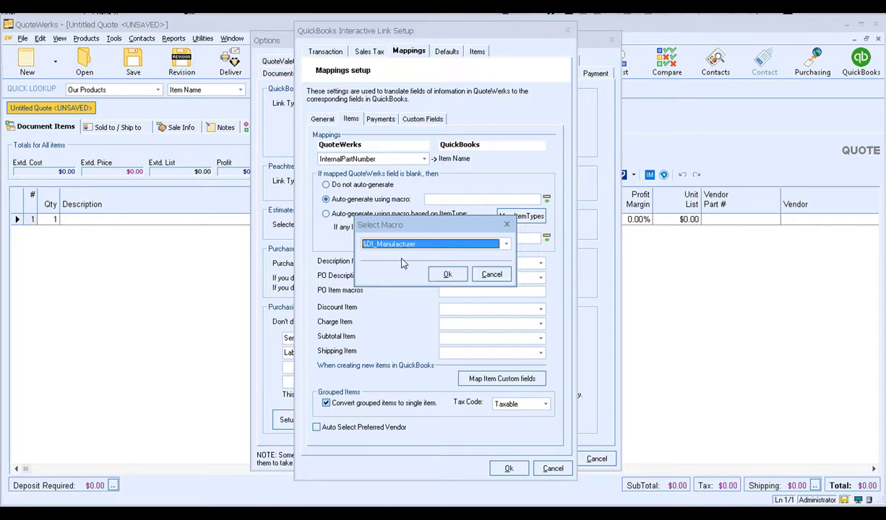
pyautogui.click(483, 274)
# Step: Set blank item names to auto-generate using a macro based on ItemType, and review the macros mapped to each ItemType
pyautogui.click(333, 211)
pyautogui.click(522, 216)
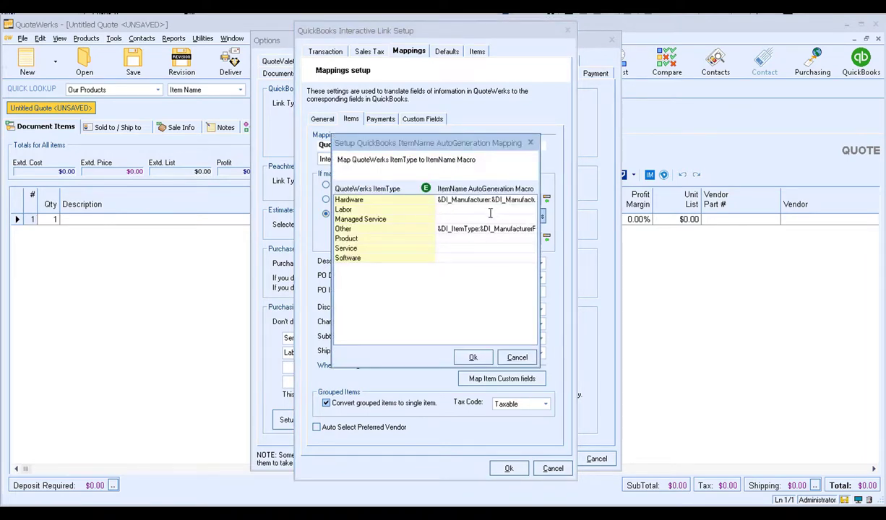
pyautogui.click(504, 357)
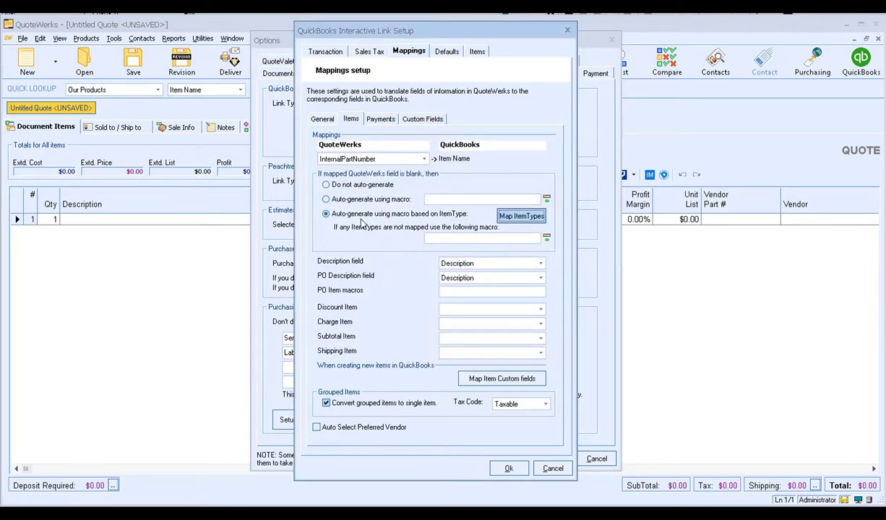
# Step: Map the ManufacturerPartNumber field to the QuickBooks Item Name
pyautogui.click(381, 159)
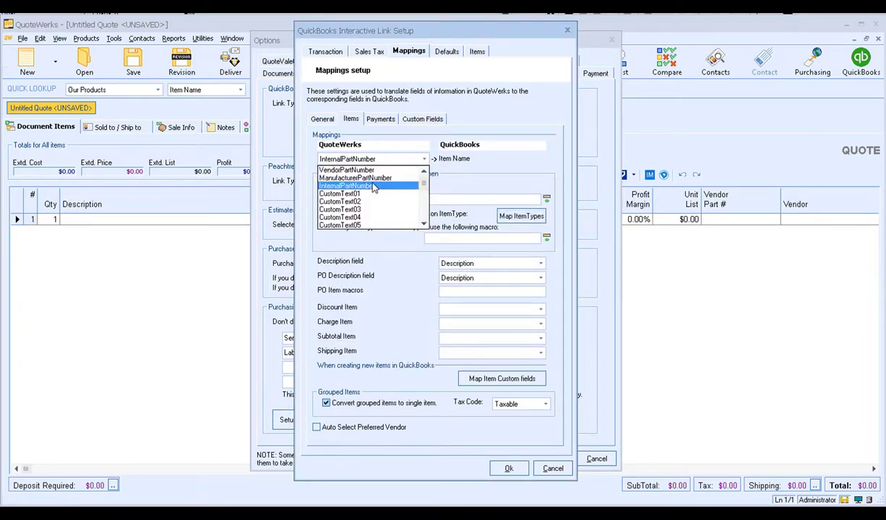
pyautogui.click(380, 178)
pyautogui.press('Tab')
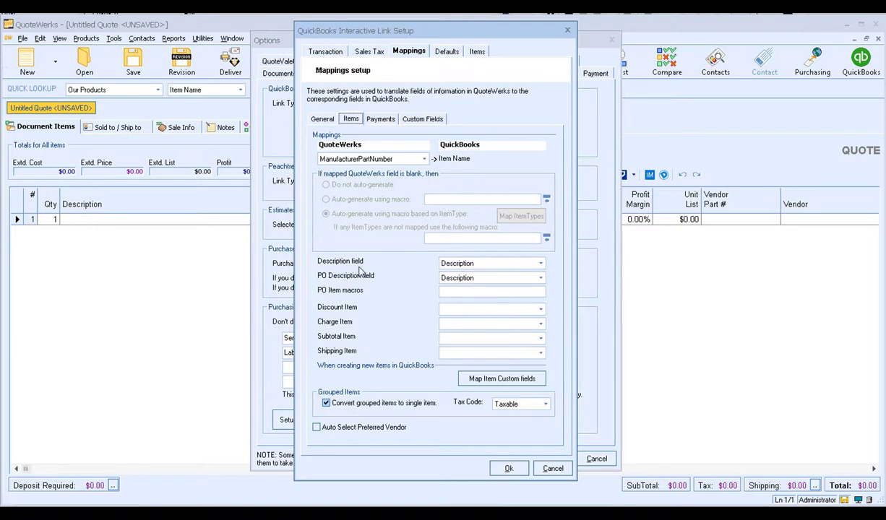
# Step: Map both the Description field and the PO Description field to Description, leaving the PO Item macros blank
pyautogui.click(541, 265)
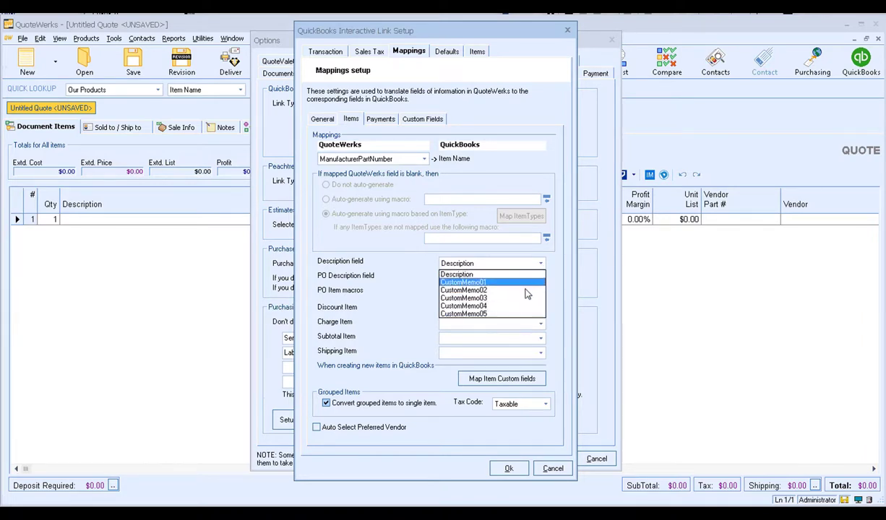
pyautogui.click(445, 275)
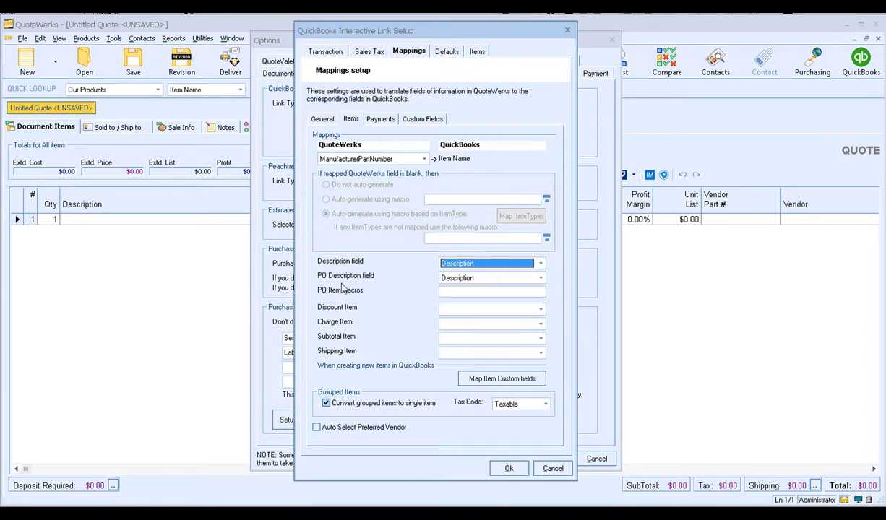
pyautogui.click(540, 279)
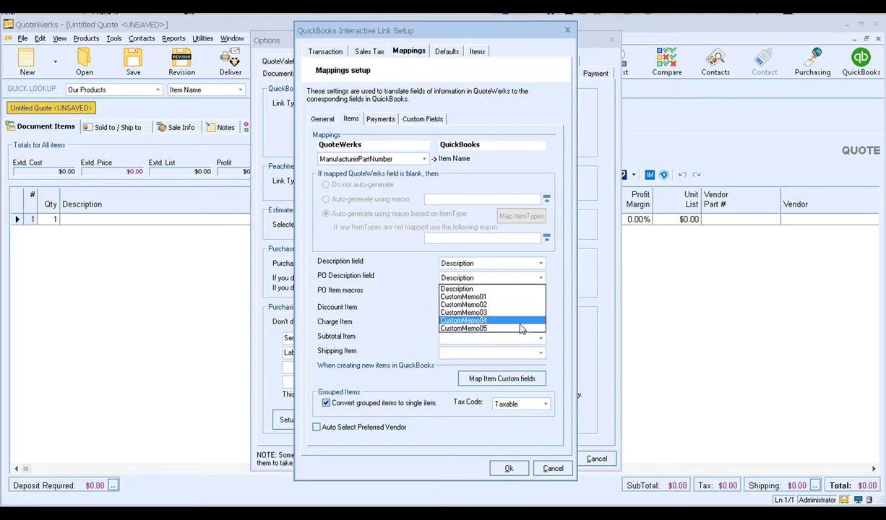
pyautogui.click(462, 289)
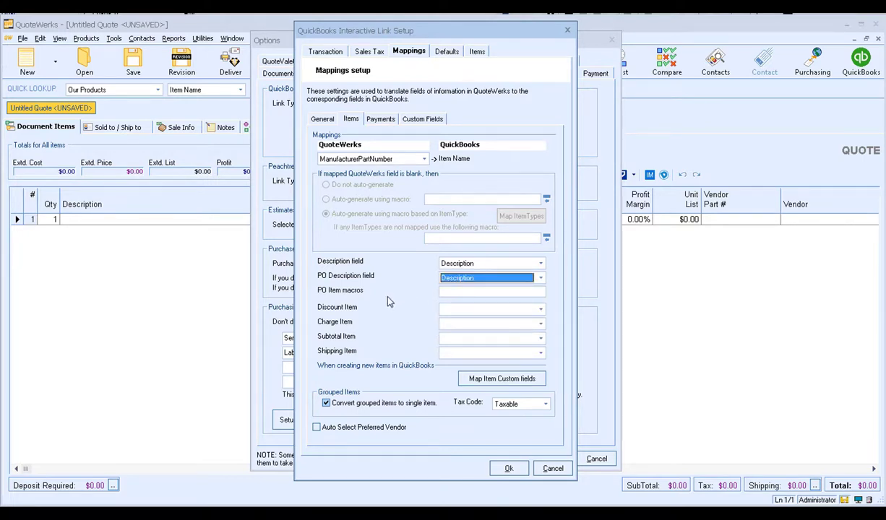
pyautogui.click(464, 292)
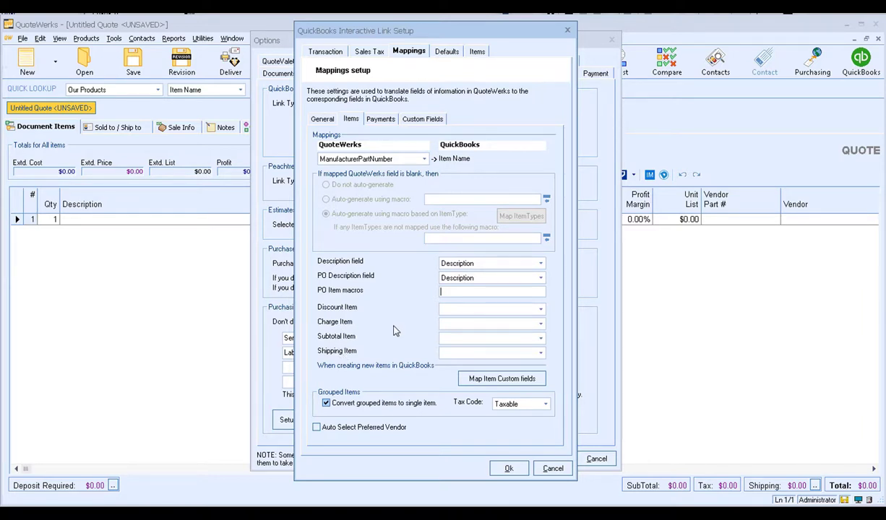
# Step: Set the Discount Item mapping to Discount and the Charge Item mapping to Delivery Charges
pyautogui.click(540, 309)
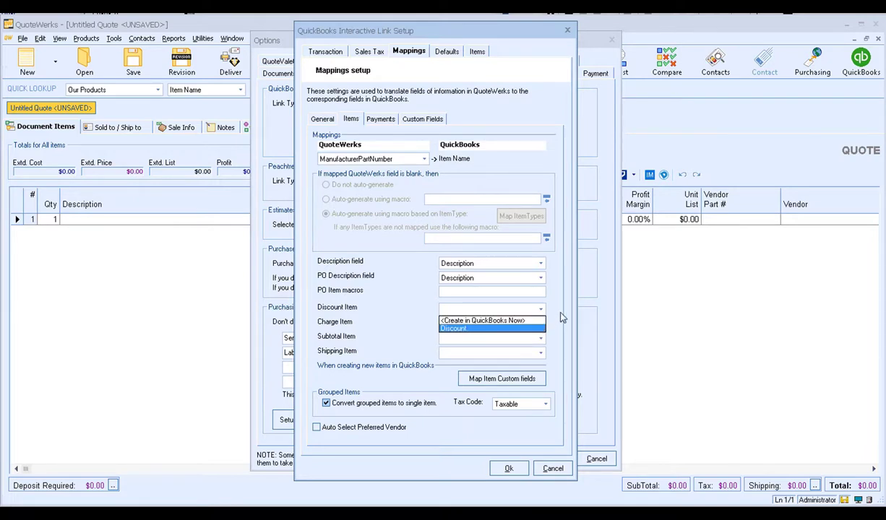
pyautogui.click(558, 308)
pyautogui.click(541, 325)
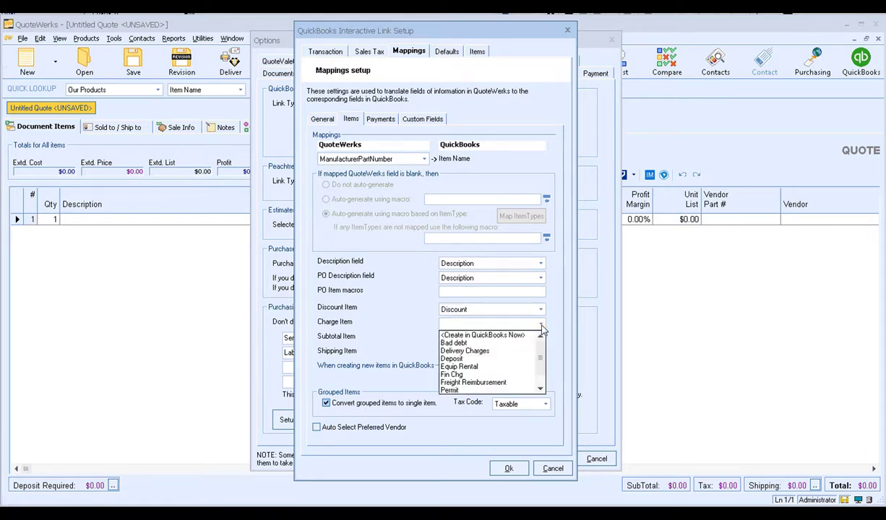
pyautogui.moveTo(540, 357); pyautogui.dragTo(541, 333)
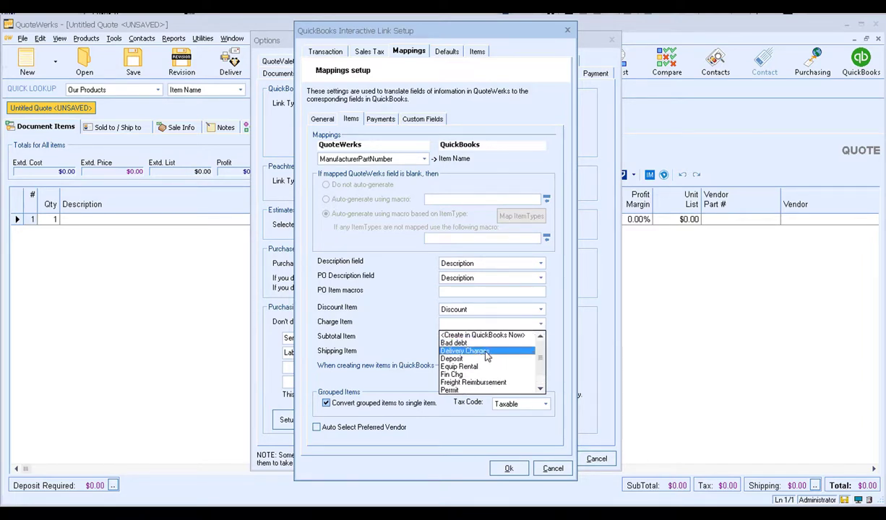
pyautogui.click(469, 351)
# Step: Set the Subtotal Item mapping to Subtotal and the Shipping Item mapping to Bad debt
pyautogui.click(540, 337)
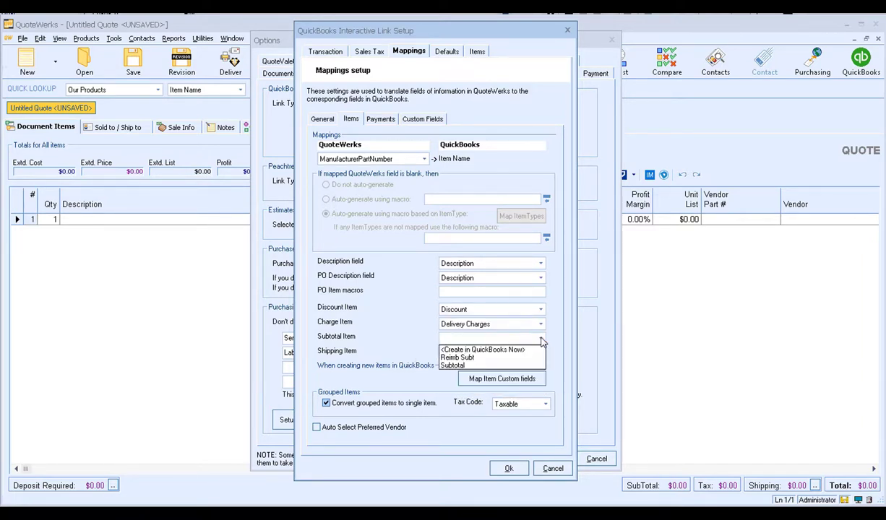
pyautogui.click(459, 366)
pyautogui.click(540, 353)
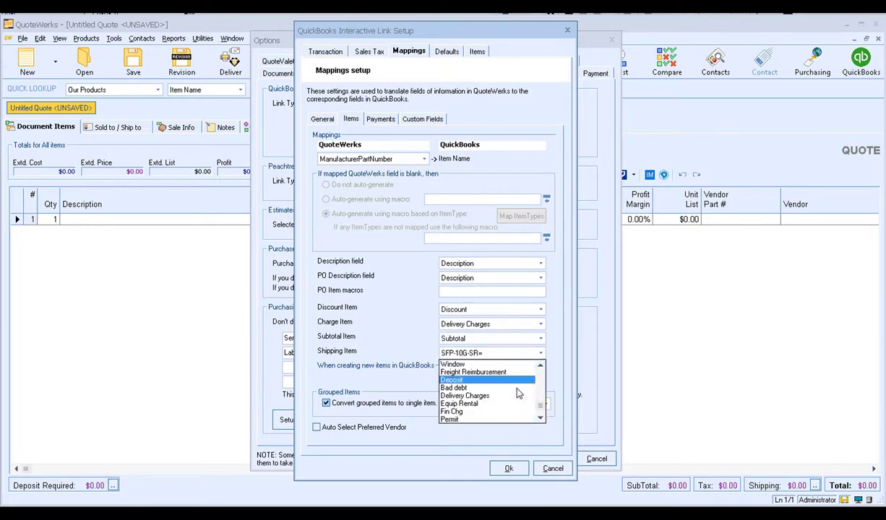
pyautogui.click(470, 386)
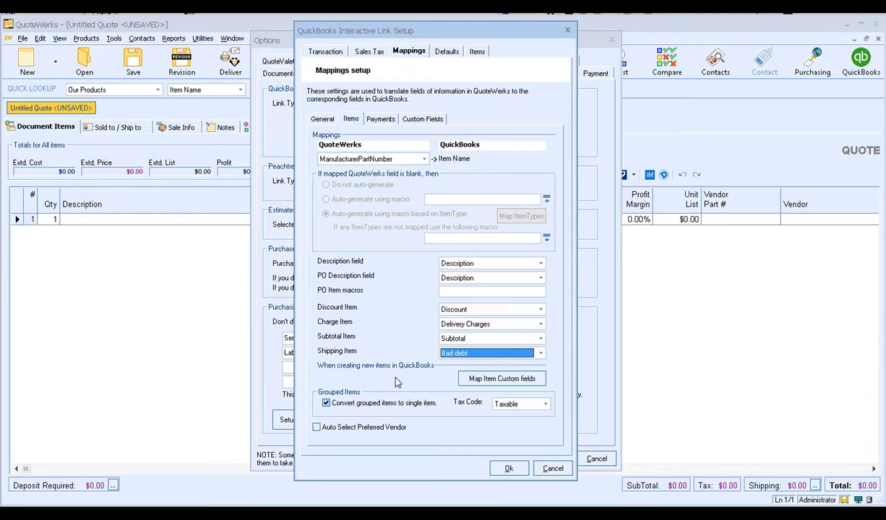
# Step: Map the item custom fields for new QuickBooks items, Color to CustomText01 and Material to CustomText02, and accept the mapping
pyautogui.click(486, 385)
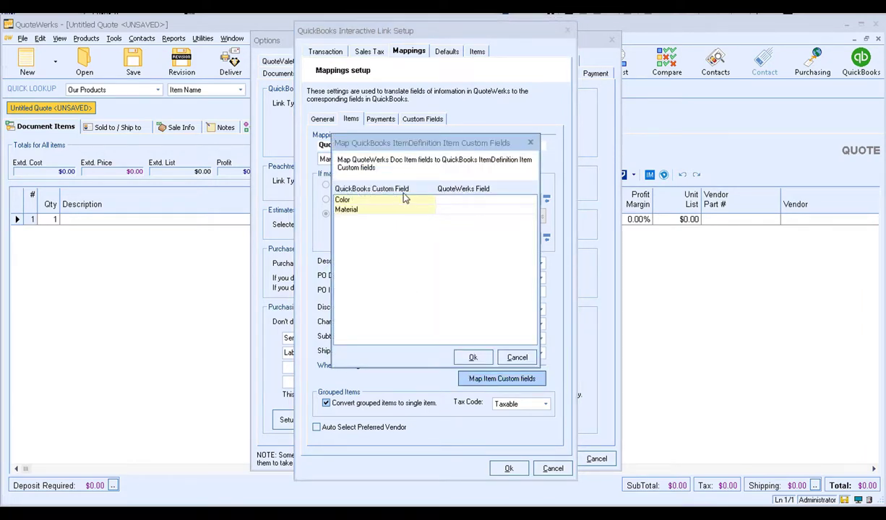
pyautogui.click(498, 200)
pyautogui.click(511, 200)
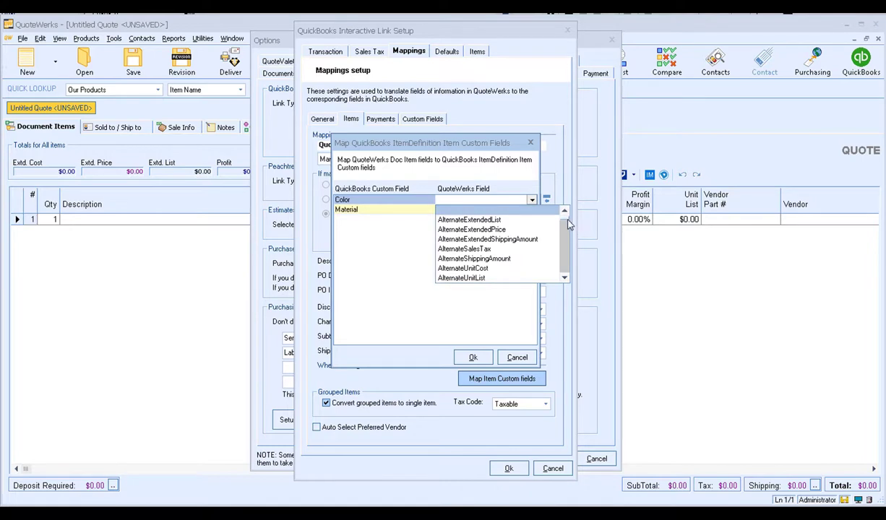
pyautogui.scroll(-3, 567, 239)
pyautogui.click(487, 223)
pyautogui.click(536, 211)
pyautogui.click(534, 210)
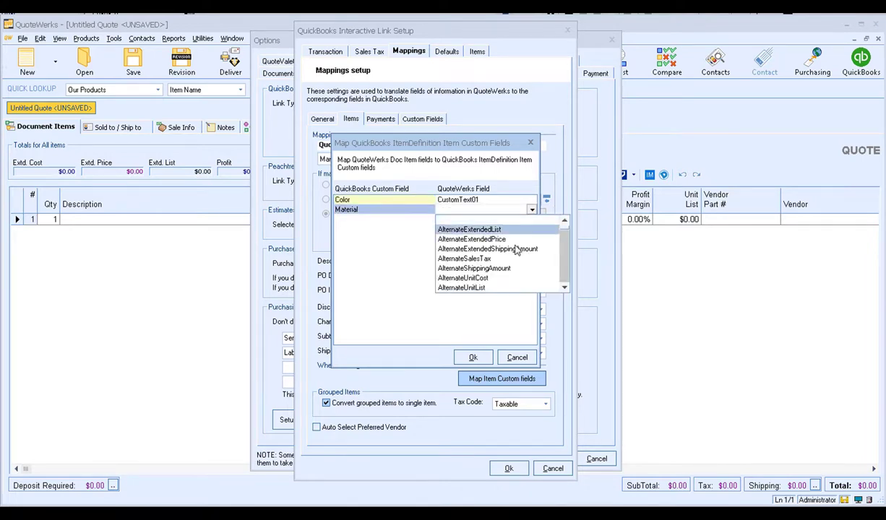
pyautogui.scroll(-3, 568, 242)
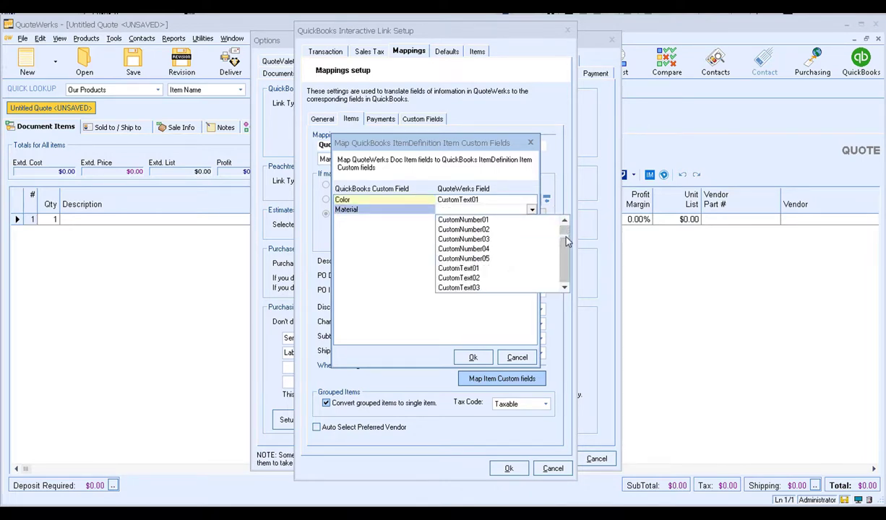
pyautogui.click(473, 278)
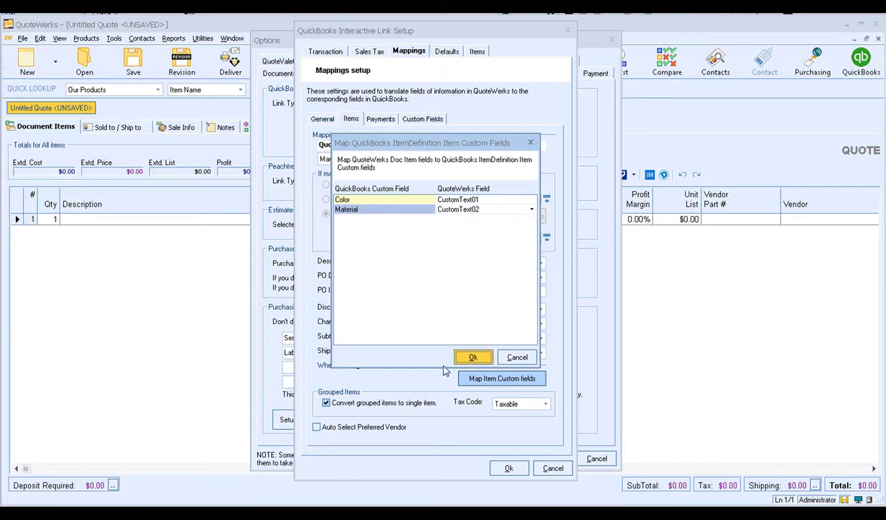
pyautogui.click(472, 359)
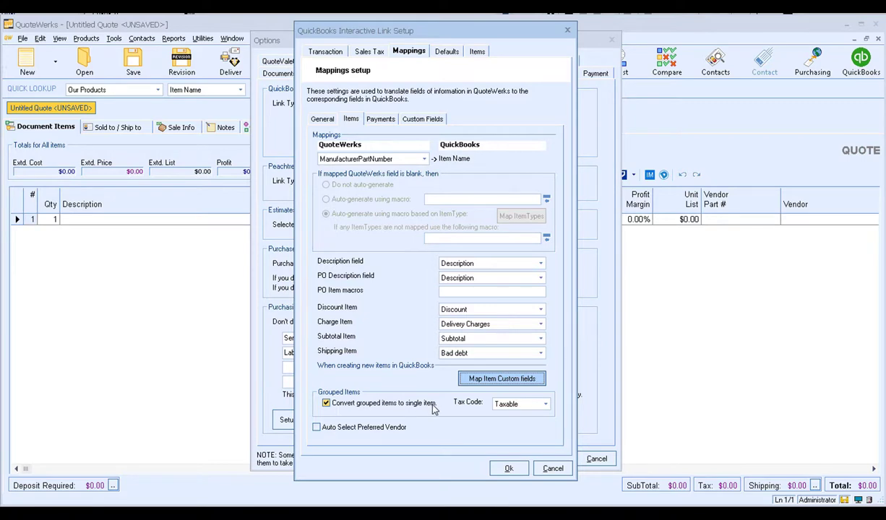
# Step: Choose Taxable as the grouped items tax code, and turn off converting grouped items to a single item
pyautogui.click(545, 406)
pyautogui.click(547, 409)
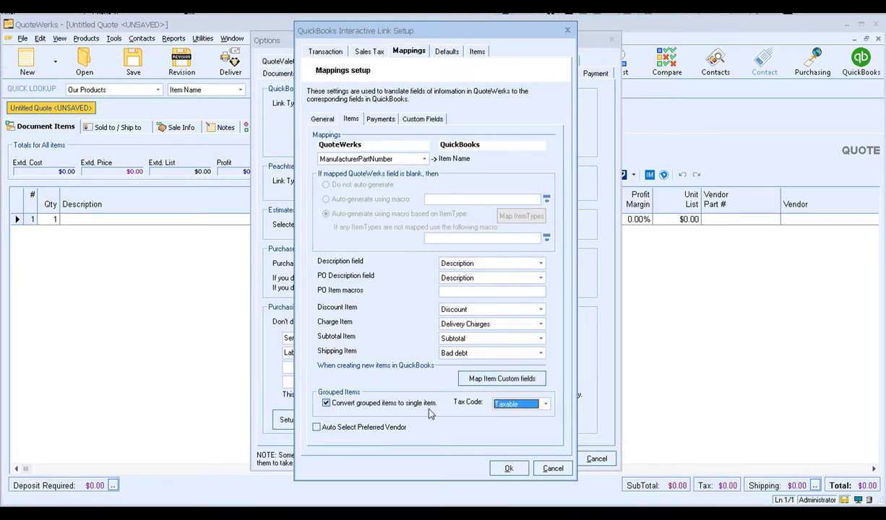
pyautogui.click(326, 404)
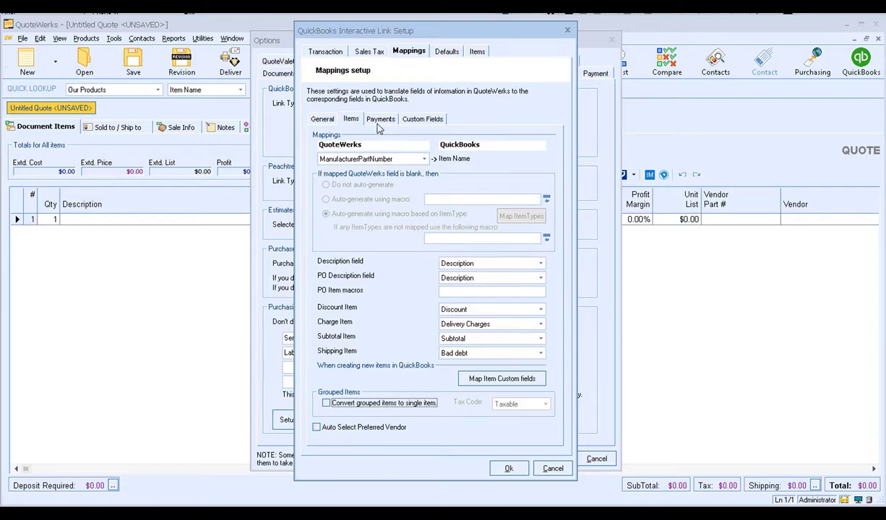
# Step: Review the QuoteValet to QuickBooks payment method mappings, including the options for MC, and accept them
pyautogui.click(366, 120)
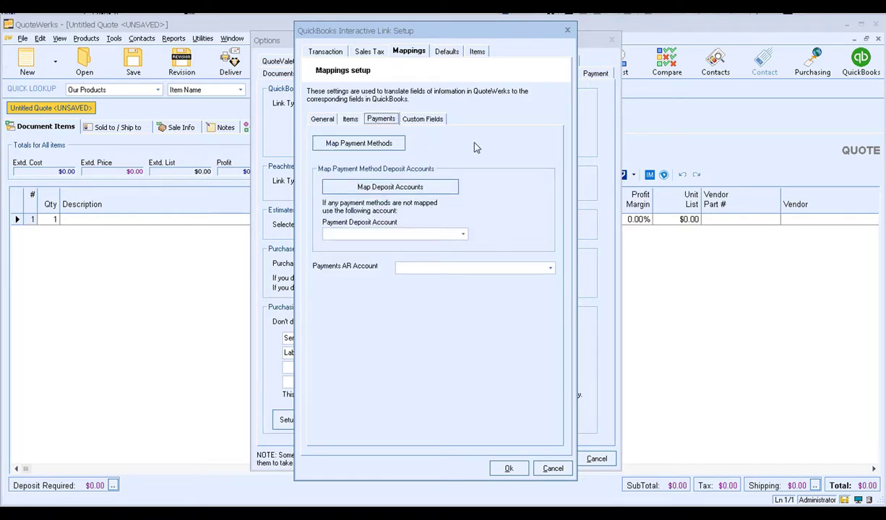
pyautogui.click(395, 144)
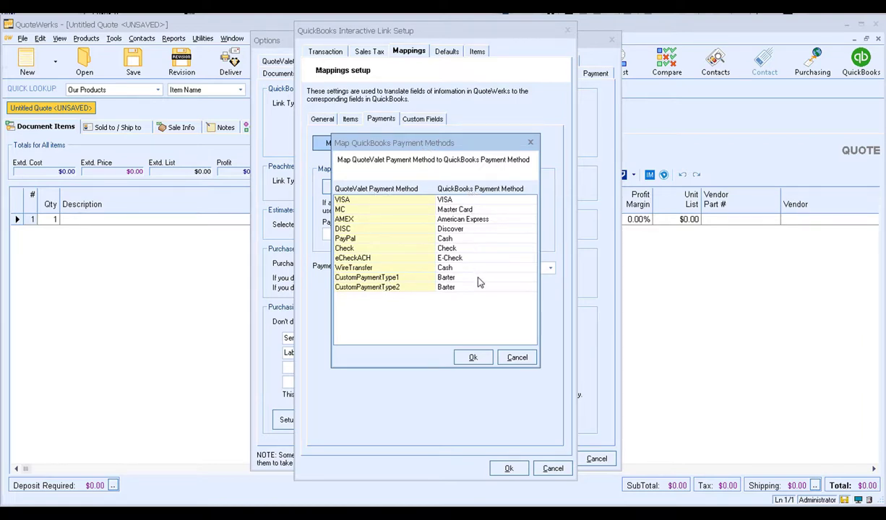
pyautogui.click(520, 211)
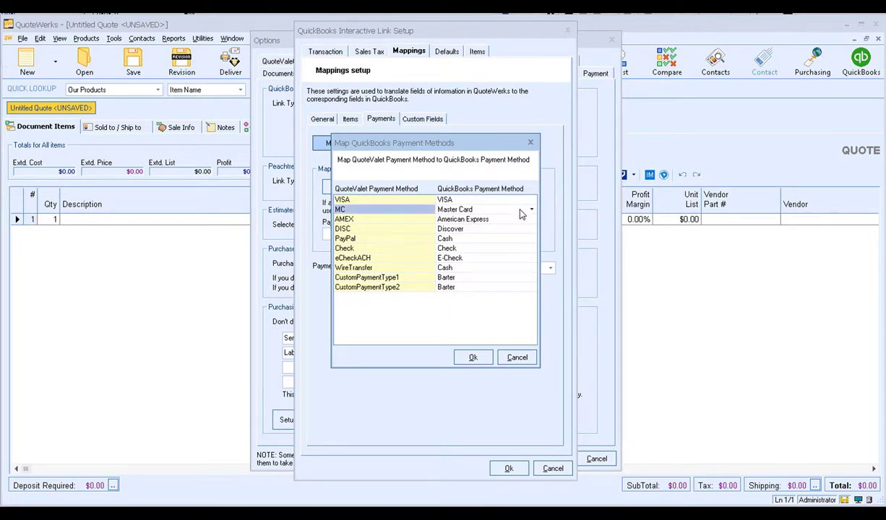
pyautogui.click(531, 210)
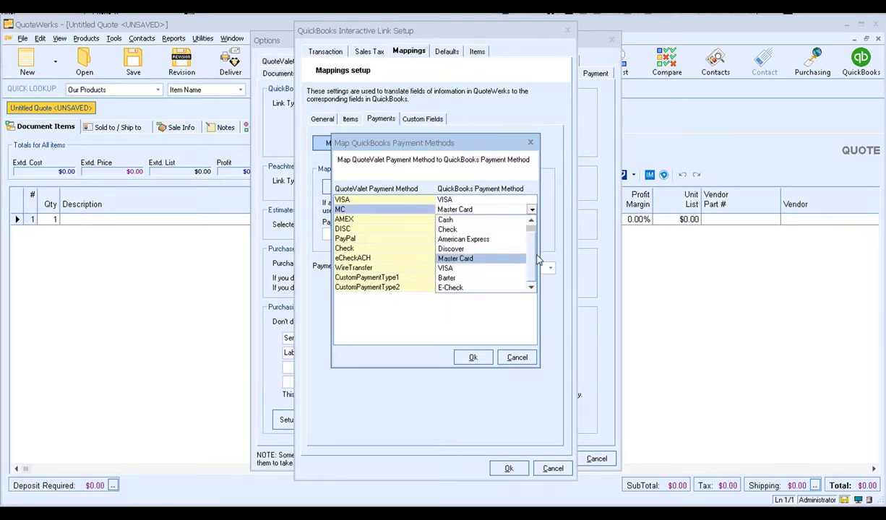
pyautogui.scroll(1, 499, 216)
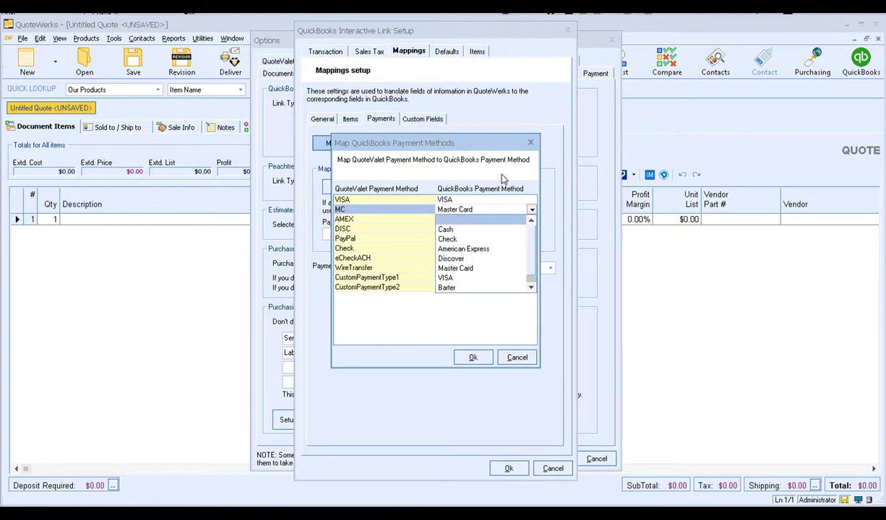
pyautogui.click(502, 176)
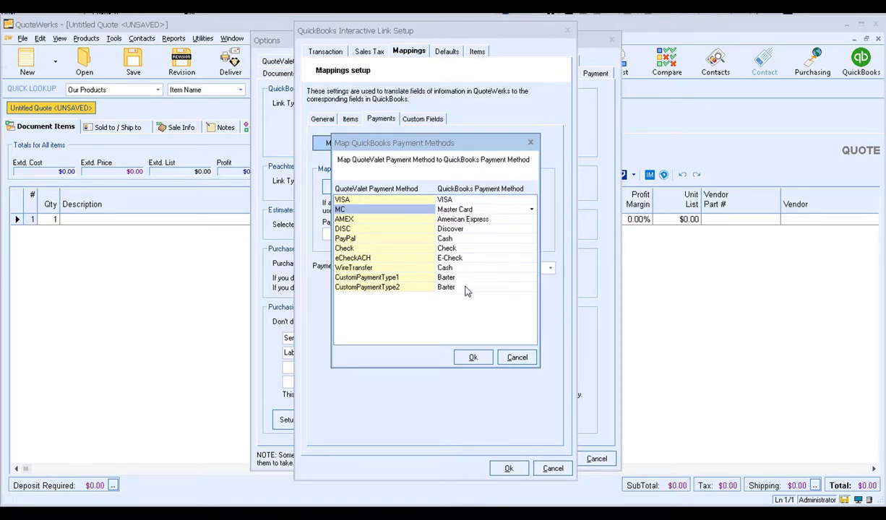
pyautogui.click(470, 359)
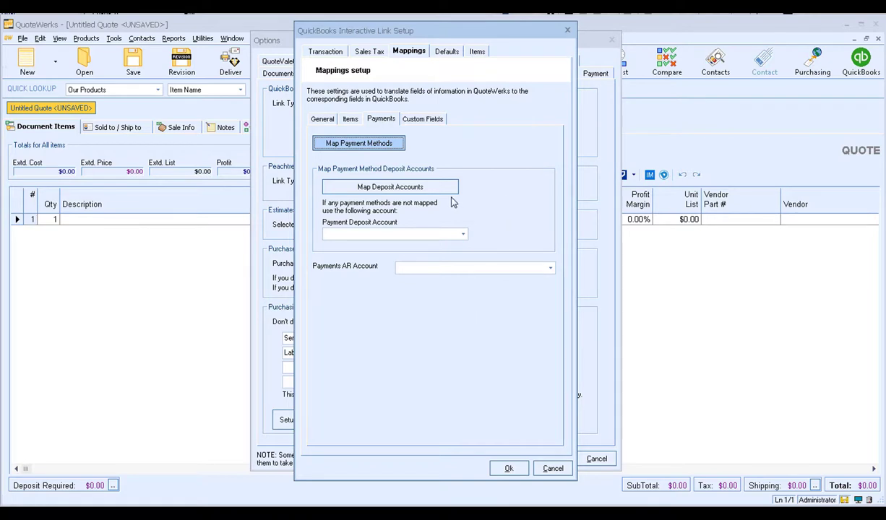
# Step: Map the eCheckACH payment method to the Inventory Asset (OtherCurrentAsset) deposit account and accept the deposit account mappings
pyautogui.click(429, 190)
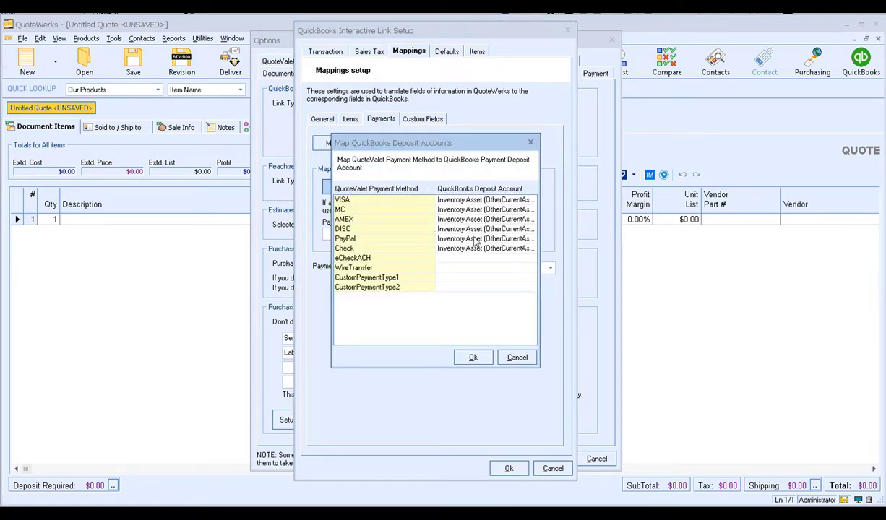
pyautogui.click(510, 257)
pyautogui.click(533, 259)
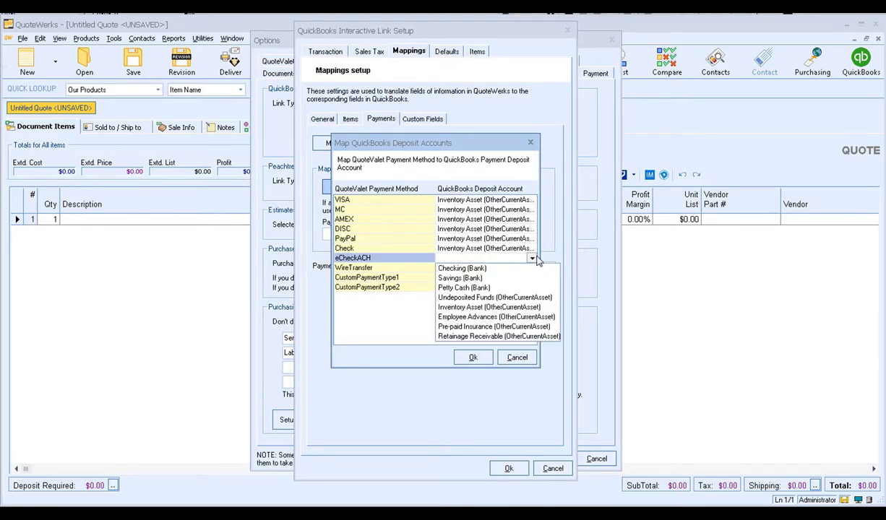
pyautogui.click(482, 308)
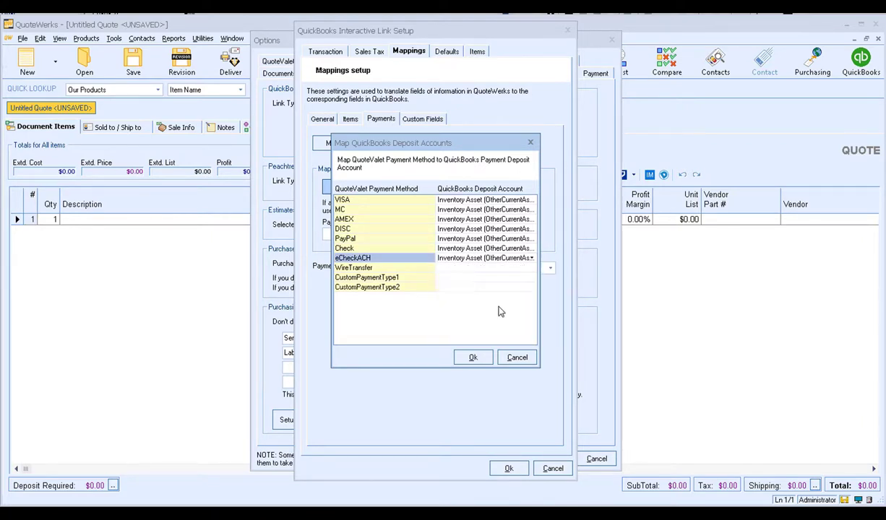
pyautogui.click(473, 358)
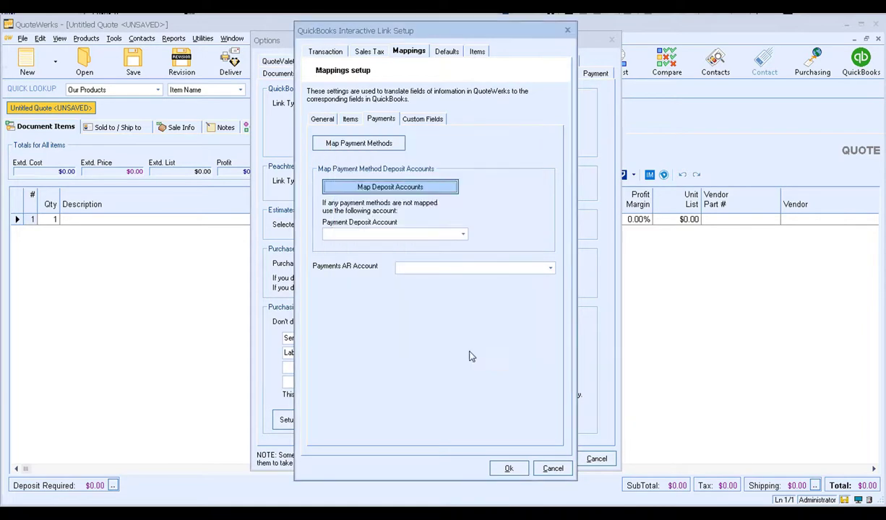
# Step: Set the fallback Payment Deposit Account to Checking (Bank) and the Payments AR Account to Accounts Receivable (AccountsReceivable)
pyautogui.click(463, 235)
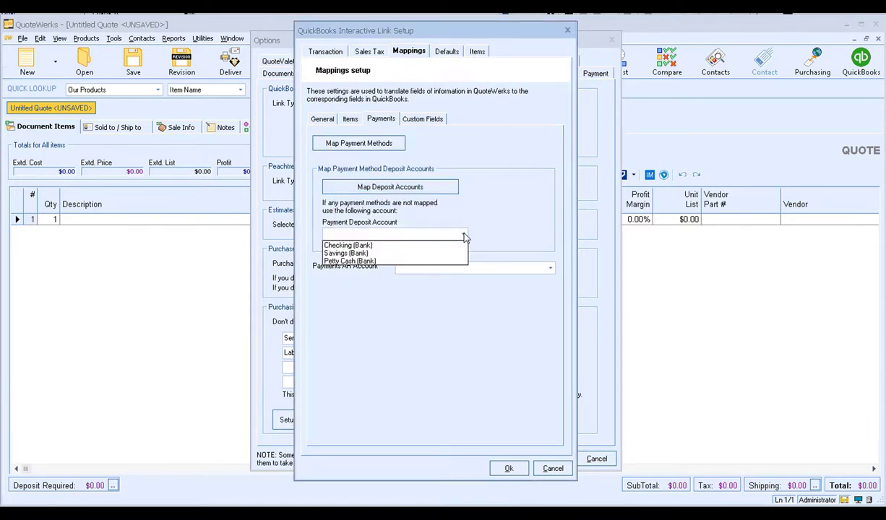
pyautogui.click(370, 246)
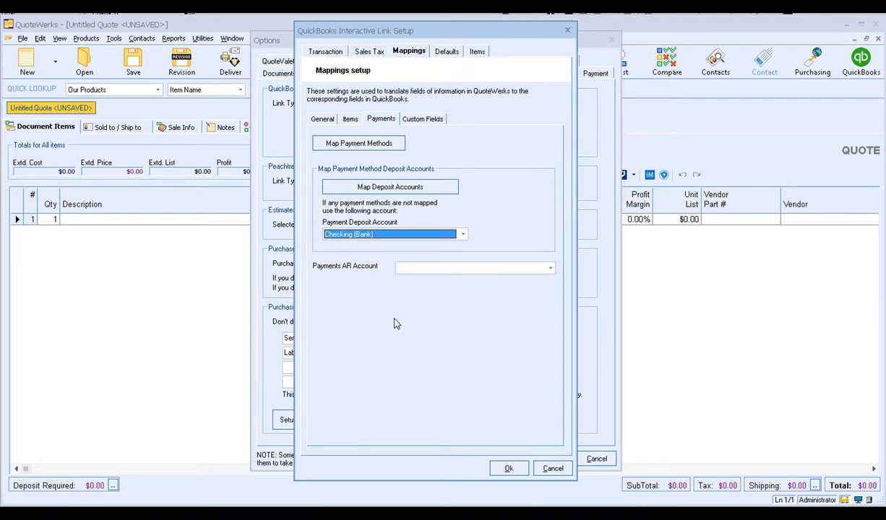
pyautogui.click(550, 269)
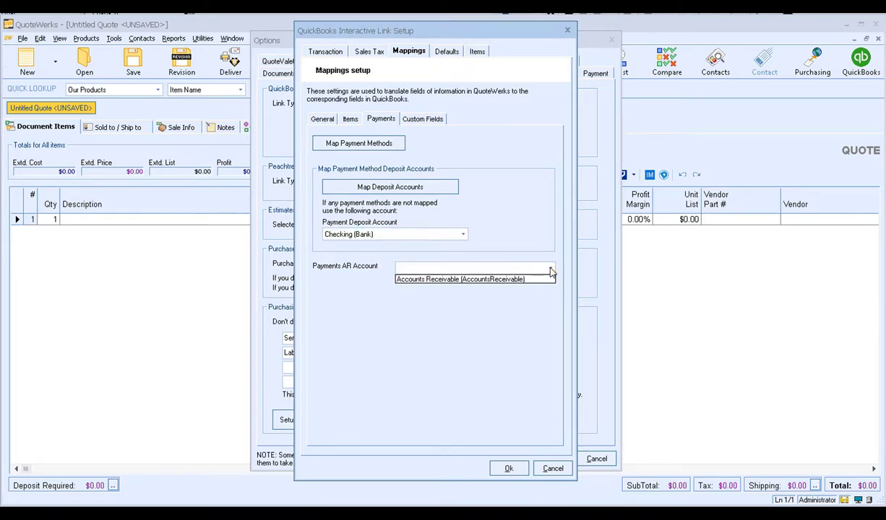
pyautogui.click(484, 279)
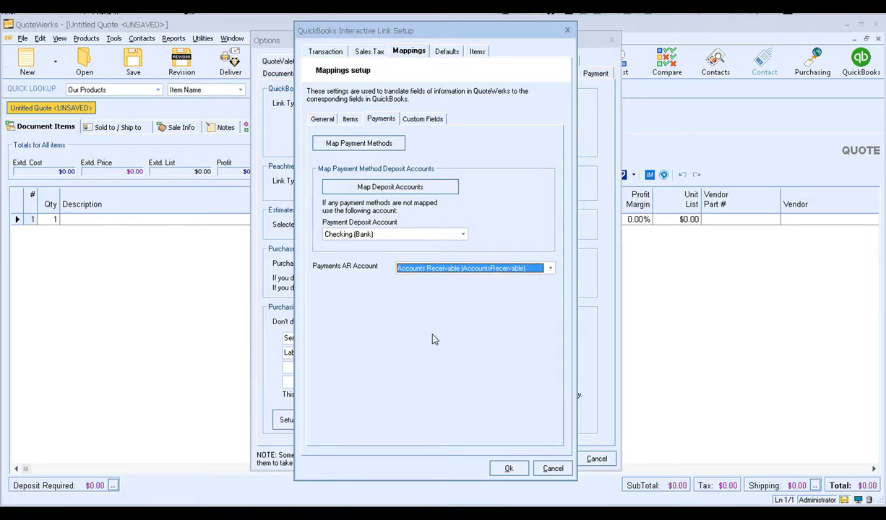
# Step: Review the estimate item custom field mappings for Color and Material, and close them without changes
pyautogui.click(418, 120)
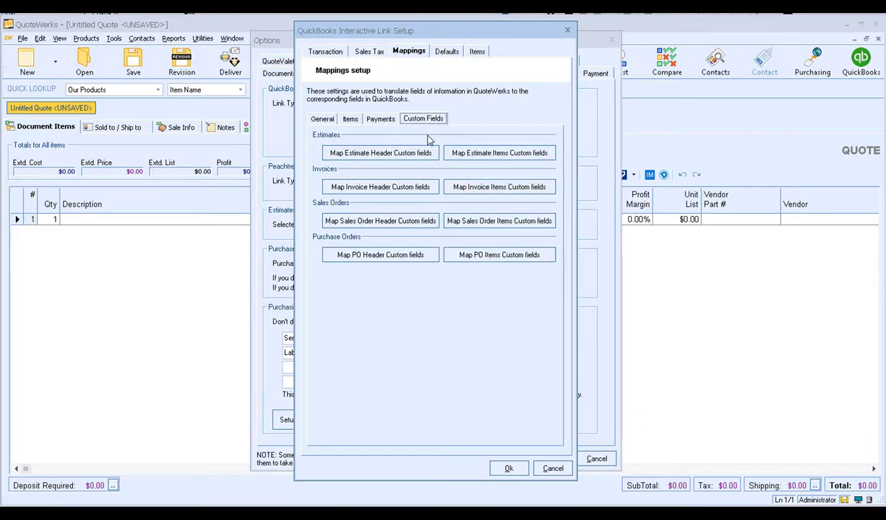
pyautogui.click(473, 159)
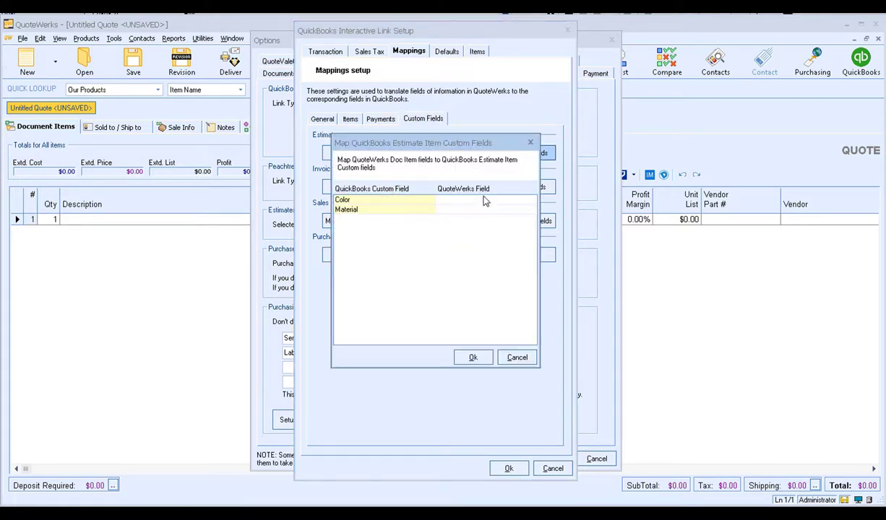
pyautogui.click(517, 357)
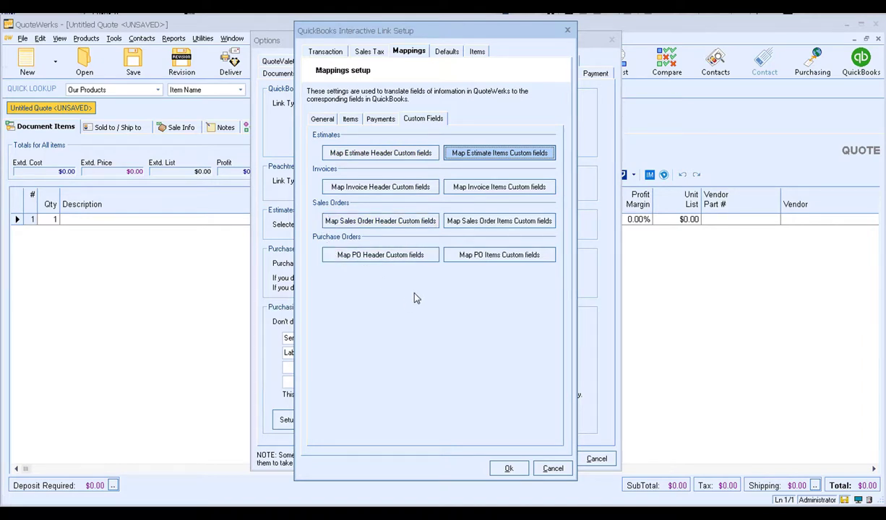
# Step: Choose Non-inventory Part as the default item type for new items created in QuickBooks
pyautogui.click(434, 52)
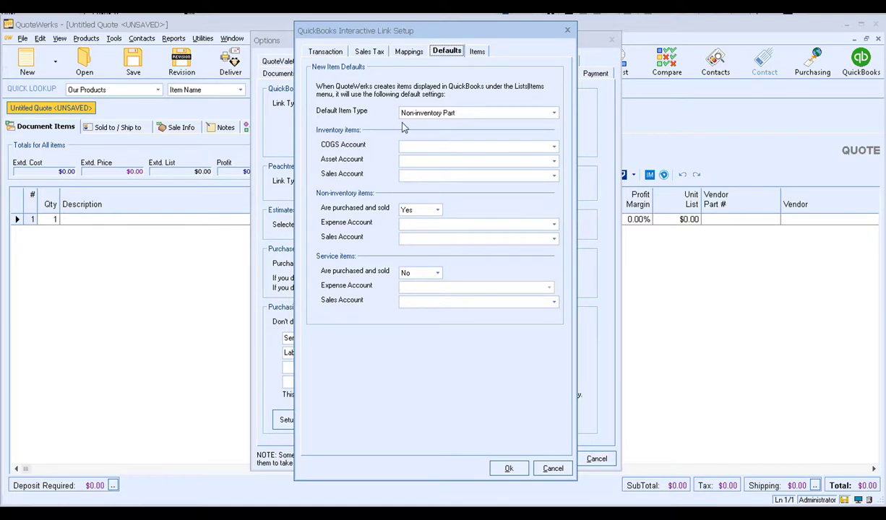
pyautogui.click(554, 114)
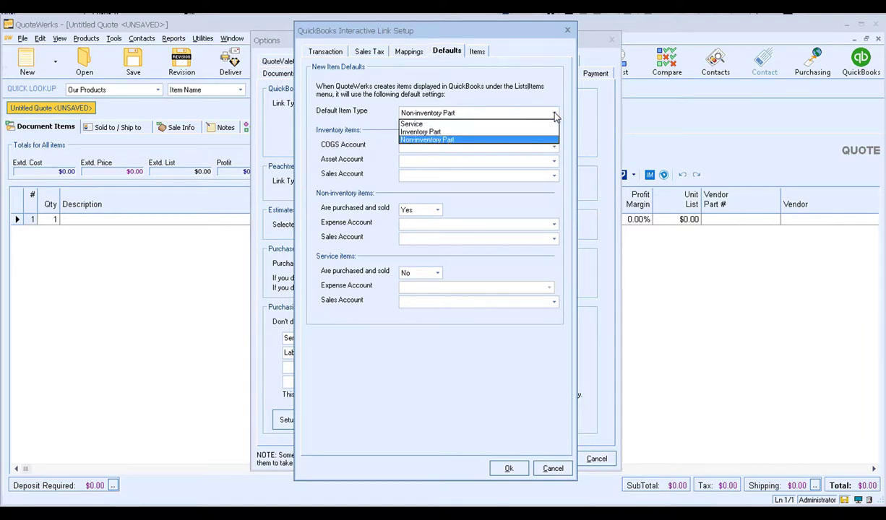
pyautogui.click(460, 141)
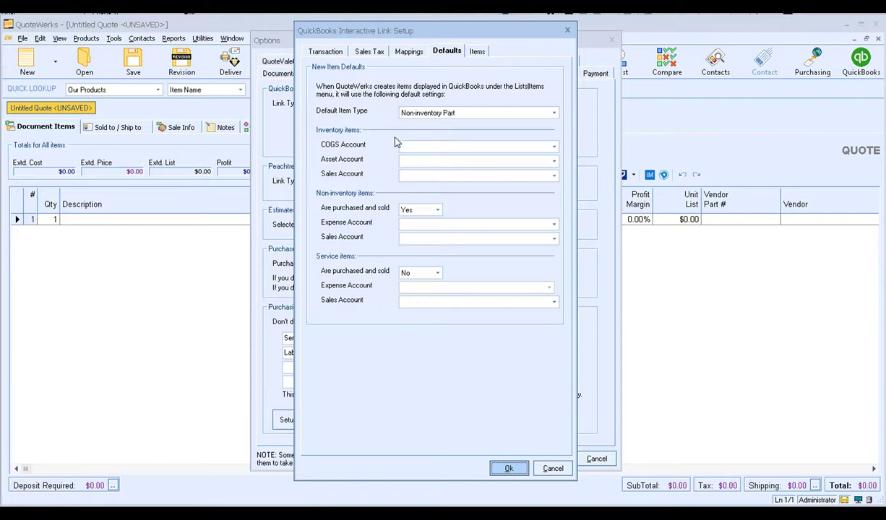
# Step: Set the inventory item defaults to COGS account Cost of Goods Sold, asset account Undeposited Funds, and sales account Reimbursement Income
pyautogui.click(555, 148)
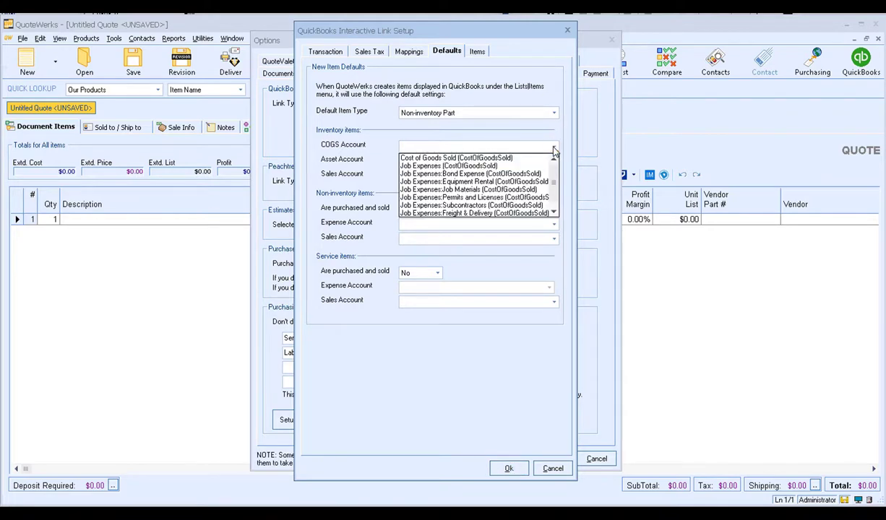
pyautogui.click(554, 210)
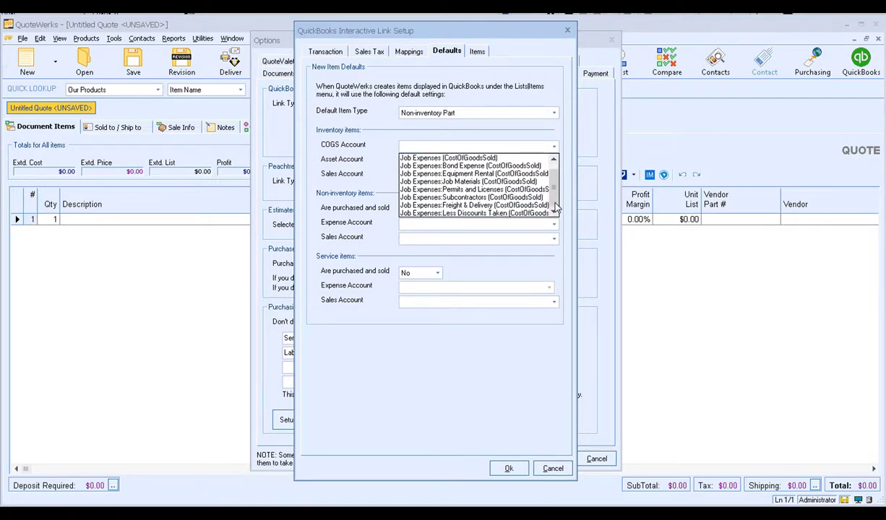
pyautogui.scroll(1, 532, 173)
pyautogui.click(462, 157)
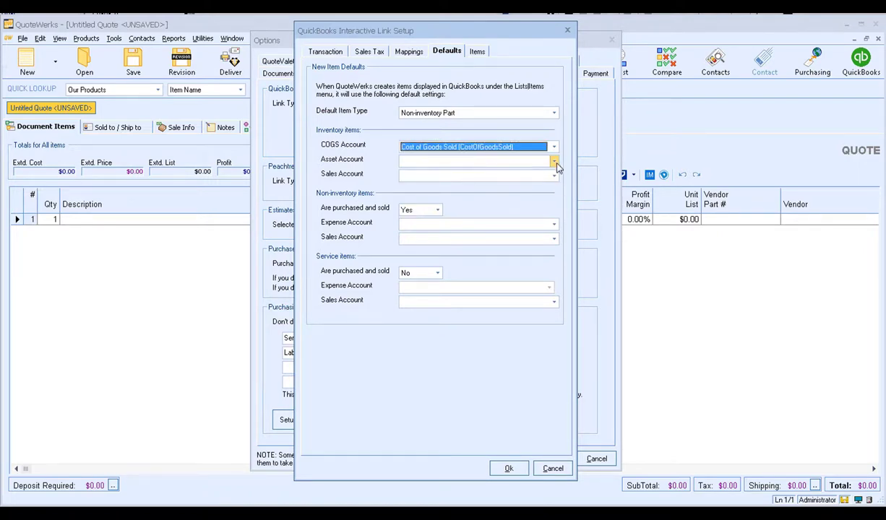
pyautogui.click(555, 163)
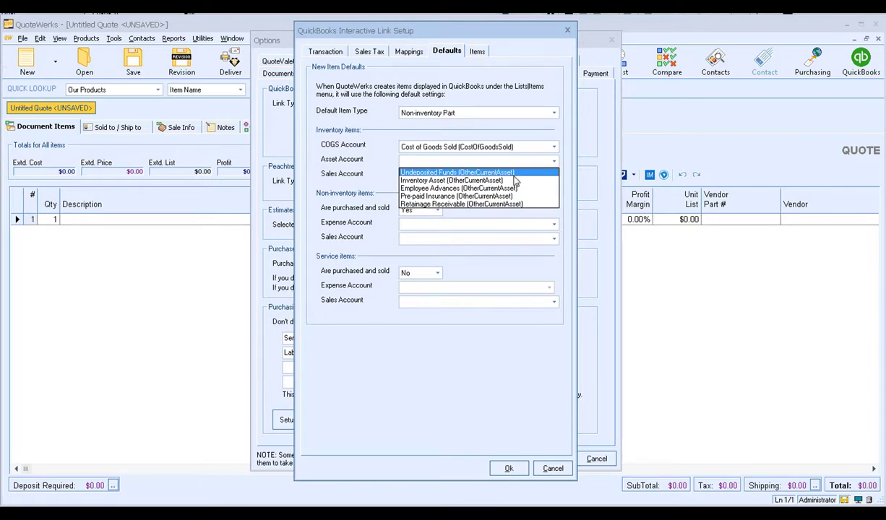
pyautogui.click(491, 173)
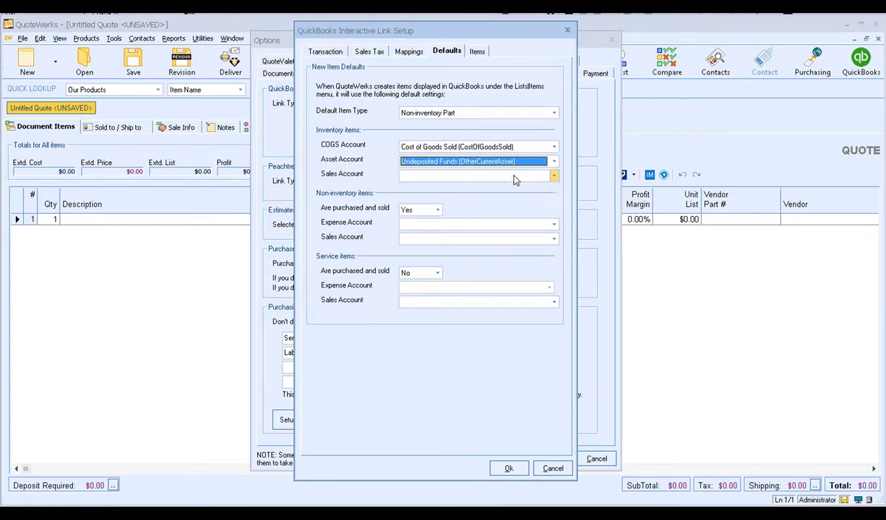
pyautogui.click(554, 177)
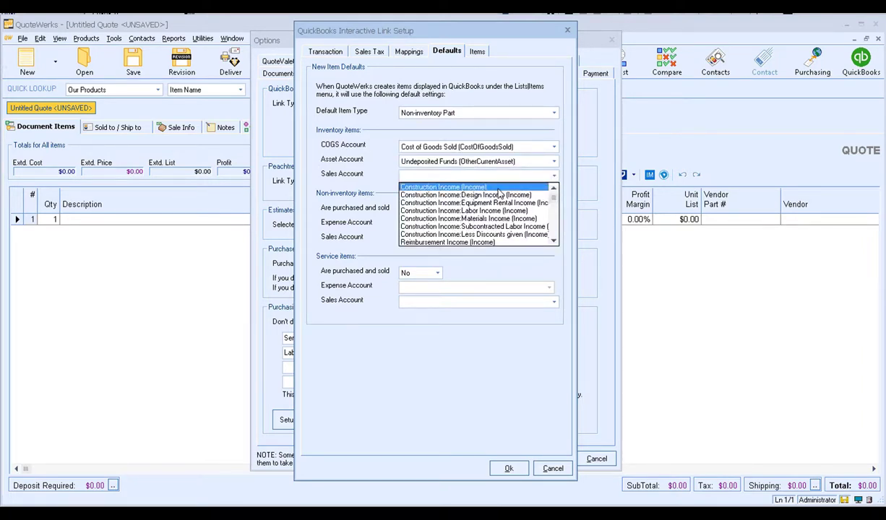
pyautogui.click(466, 242)
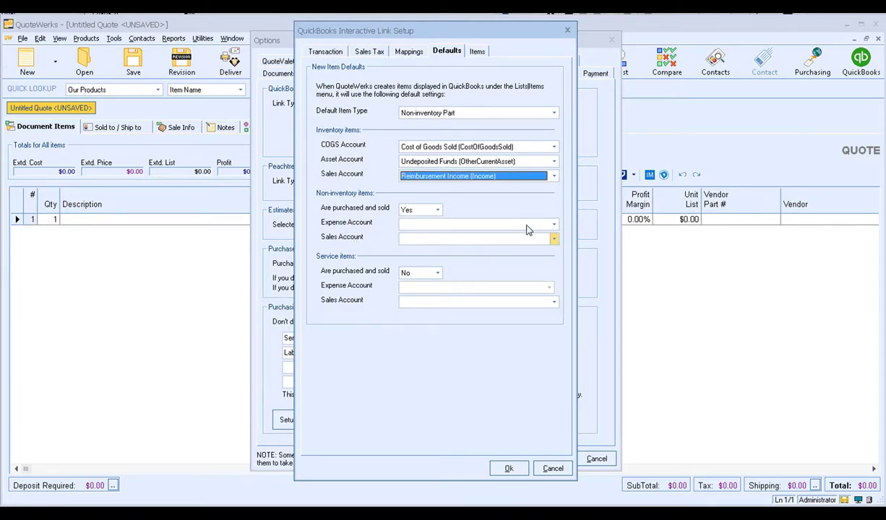
# Step: For non-inventory items, keep purchased and sold at Yes, with expense account Bad debt and sales account Construction Income
pyautogui.click(435, 210)
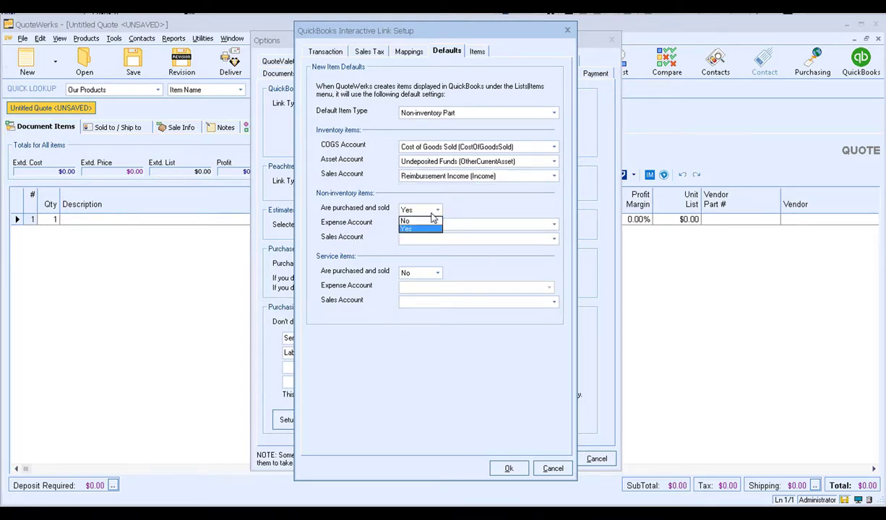
pyautogui.click(415, 221)
pyautogui.click(431, 211)
pyautogui.click(406, 229)
pyautogui.click(534, 223)
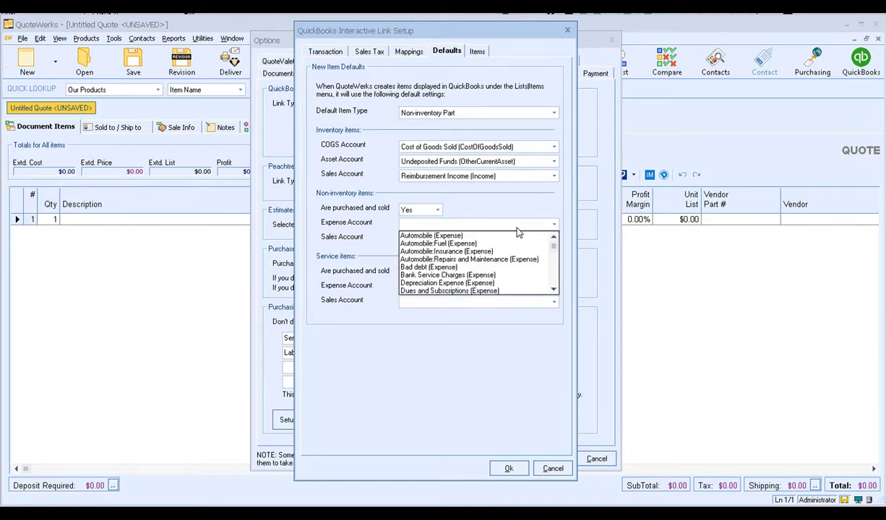
pyautogui.click(477, 267)
pyautogui.click(553, 238)
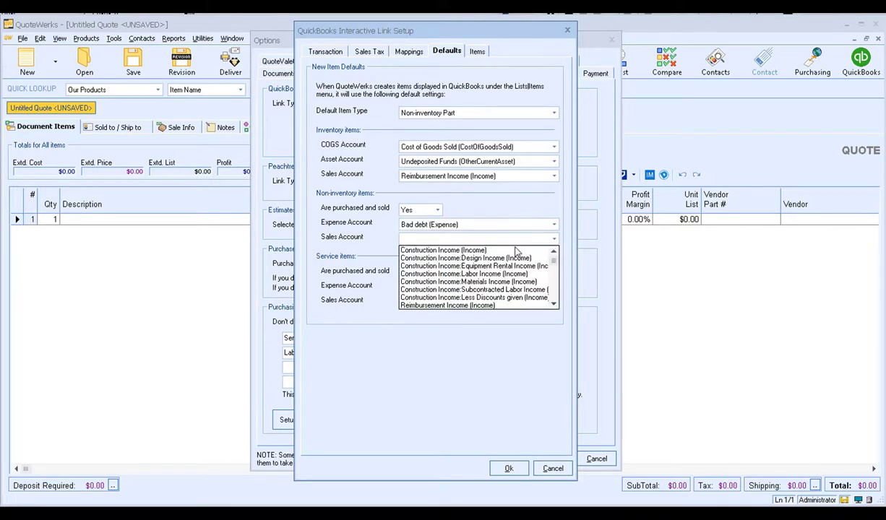
pyautogui.click(479, 250)
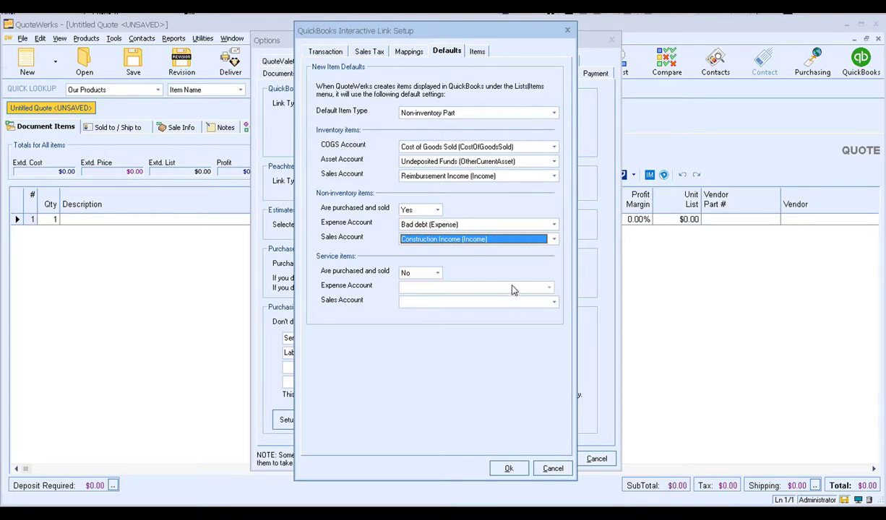
# Step: For service items, set purchased and sold to Yes, the expense account to Automobile, and the sales account to Construction Income
pyautogui.click(436, 274)
pyautogui.click(433, 294)
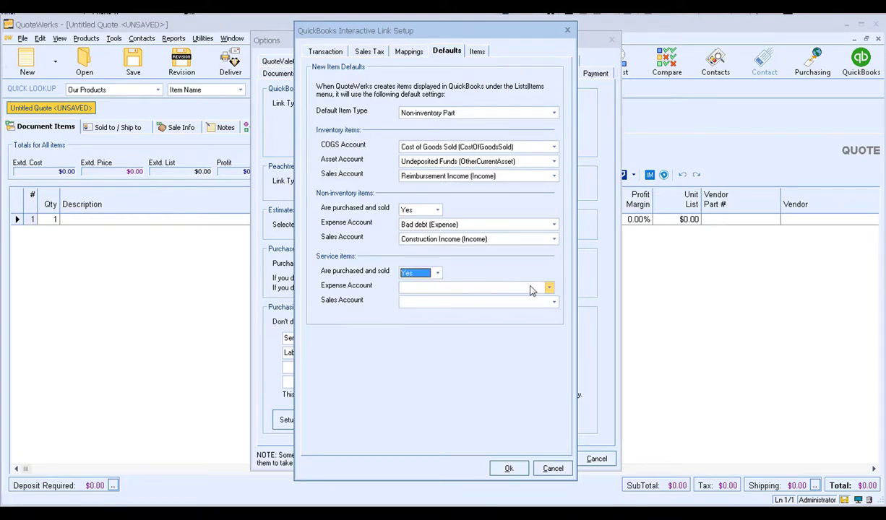
pyautogui.click(535, 287)
pyautogui.click(513, 300)
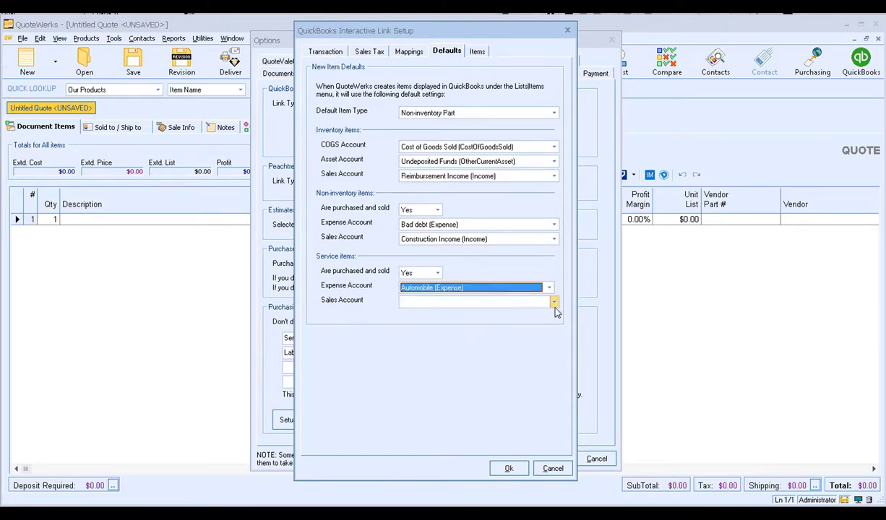
pyautogui.click(554, 302)
pyautogui.click(521, 314)
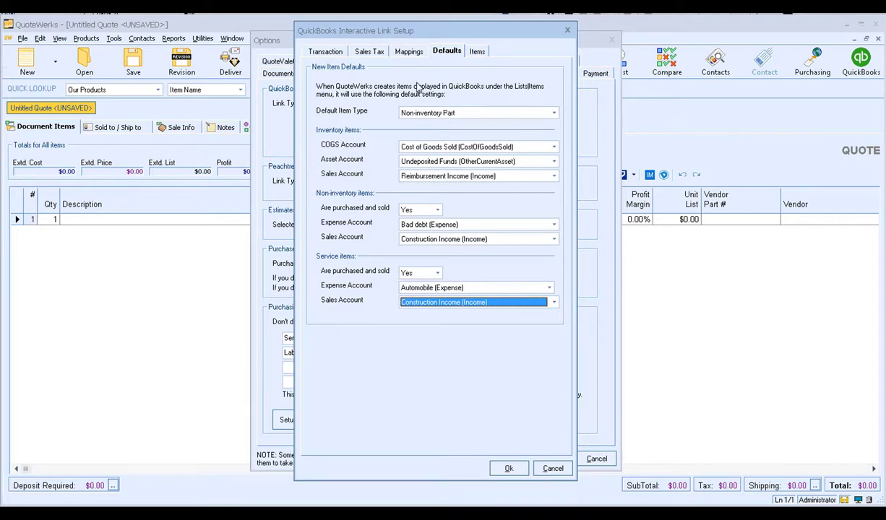
# Step: Enable displaying the QuickBooks item list in the QuoteWerks product lookup
pyautogui.click(477, 51)
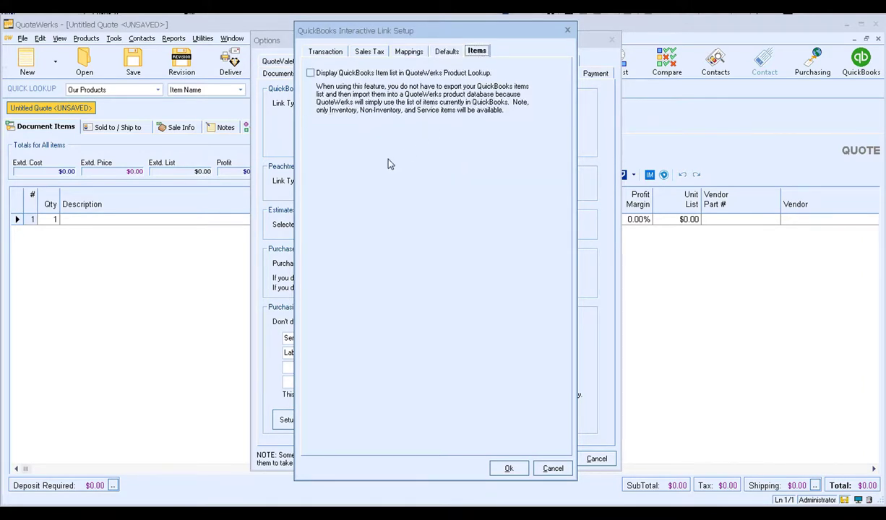
pyautogui.click(311, 74)
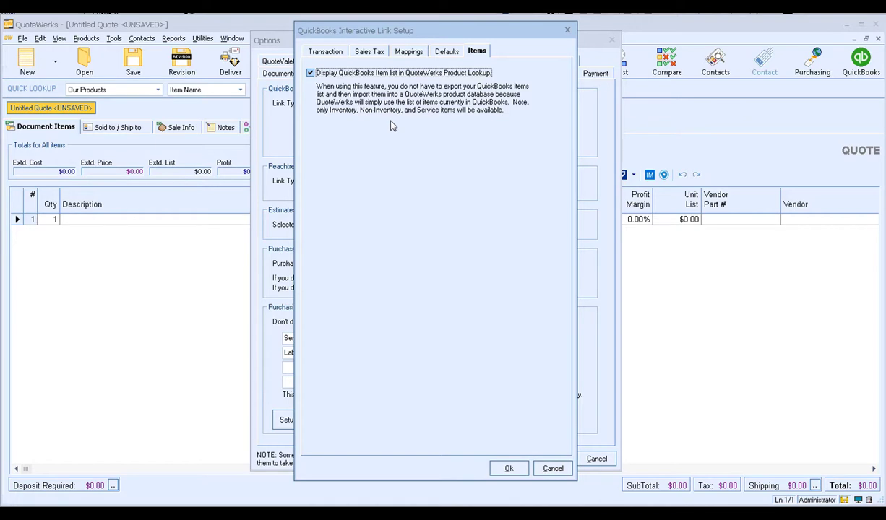
# Step: Review the defaults, mappings and transaction settings, and accept the QuickBooks link setup and the options
pyautogui.click(448, 55)
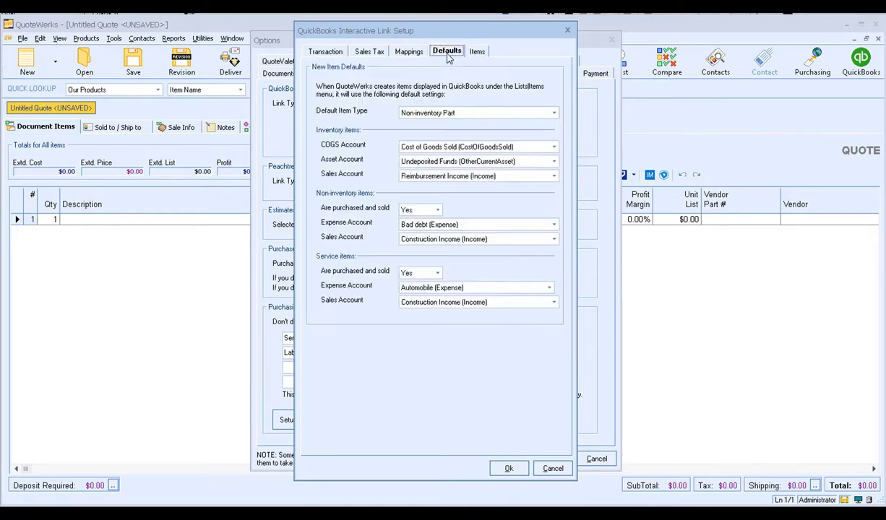
pyautogui.click(411, 54)
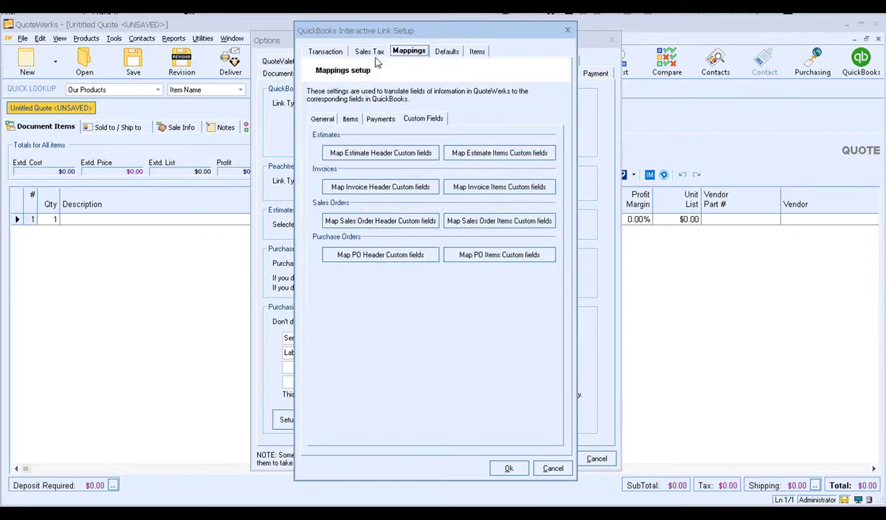
pyautogui.click(366, 118)
pyautogui.click(348, 121)
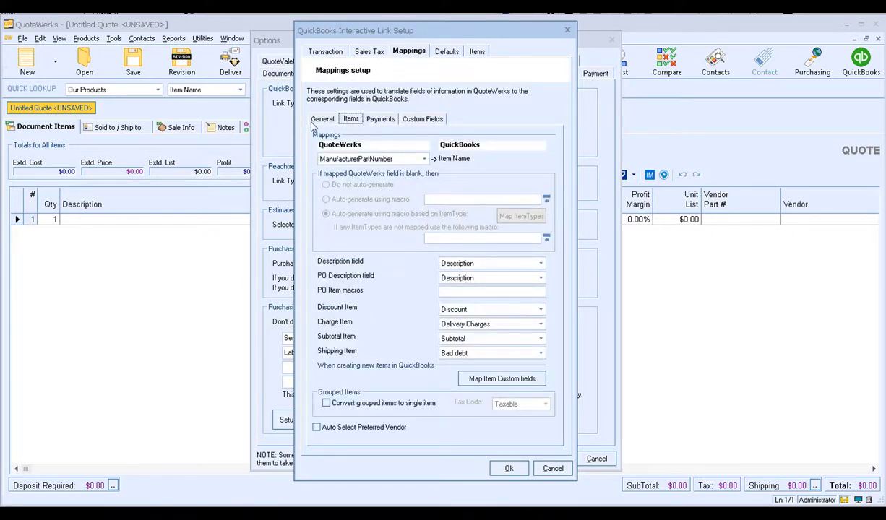
pyautogui.click(323, 122)
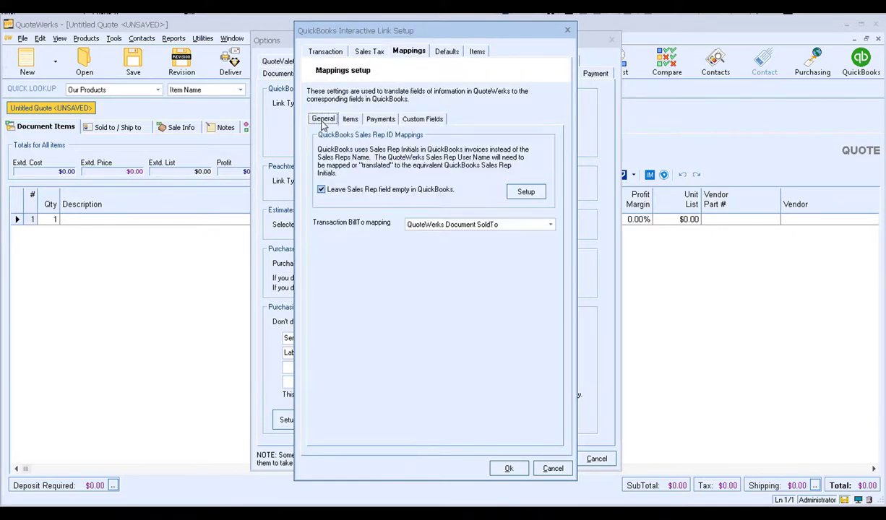
pyautogui.click(349, 54)
pyautogui.click(325, 53)
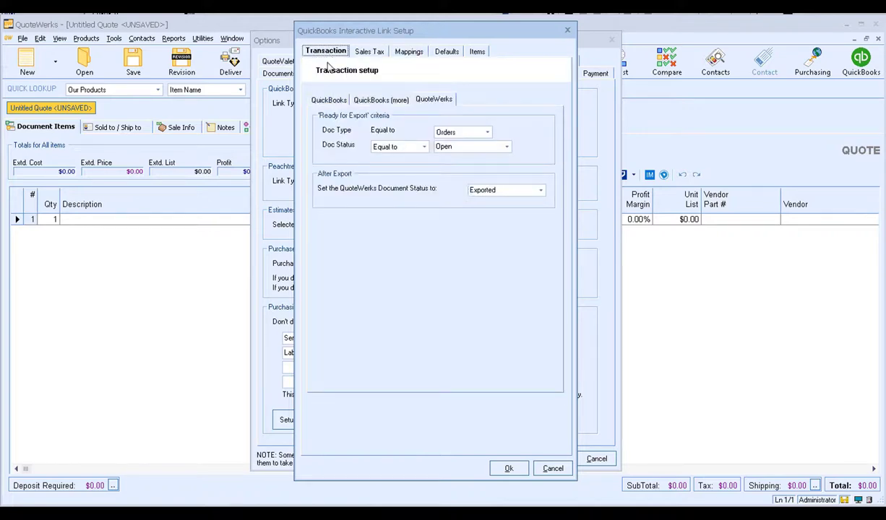
pyautogui.click(518, 471)
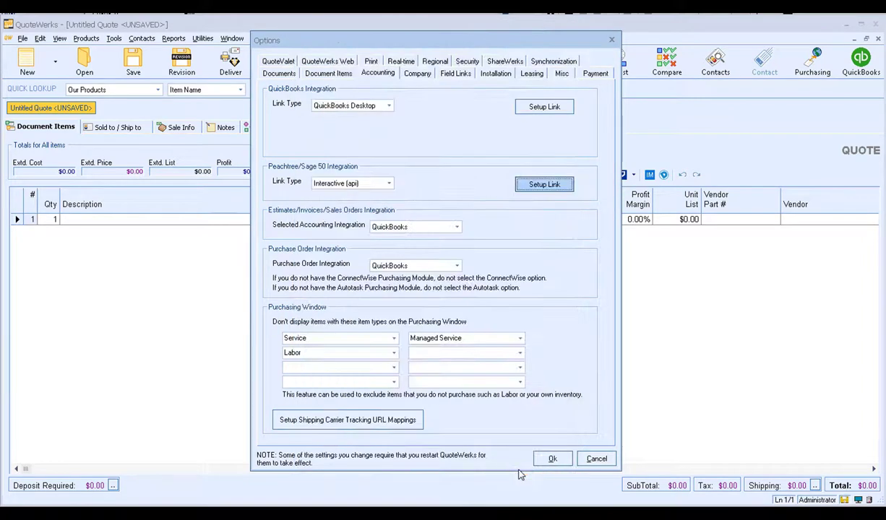
pyautogui.click(564, 462)
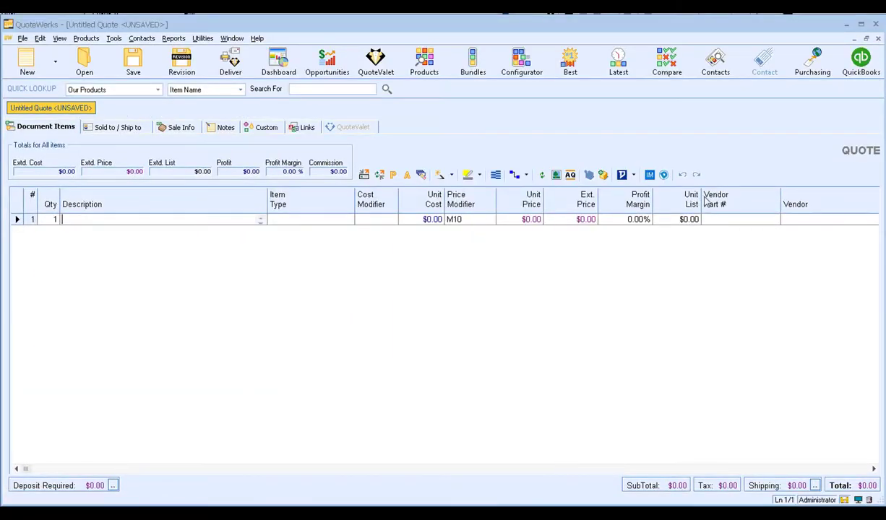
# Step: Review the non-exported orders for QuickBooks, try selecting the first three, clear the selection and close without exporting
pyautogui.click(863, 62)
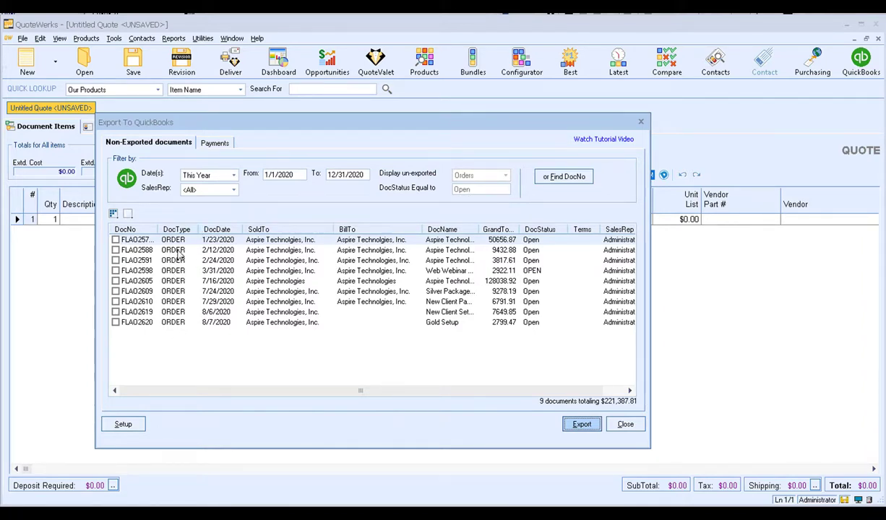
pyautogui.click(115, 240)
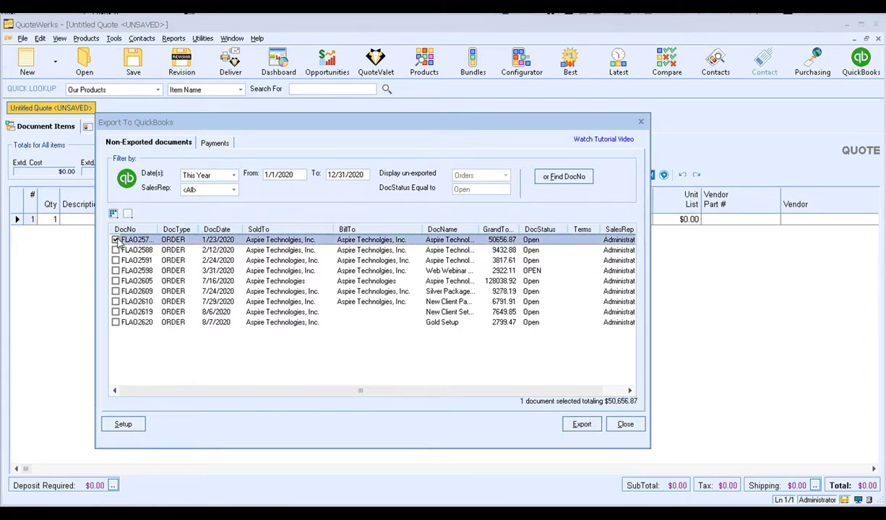
pyautogui.click(115, 250)
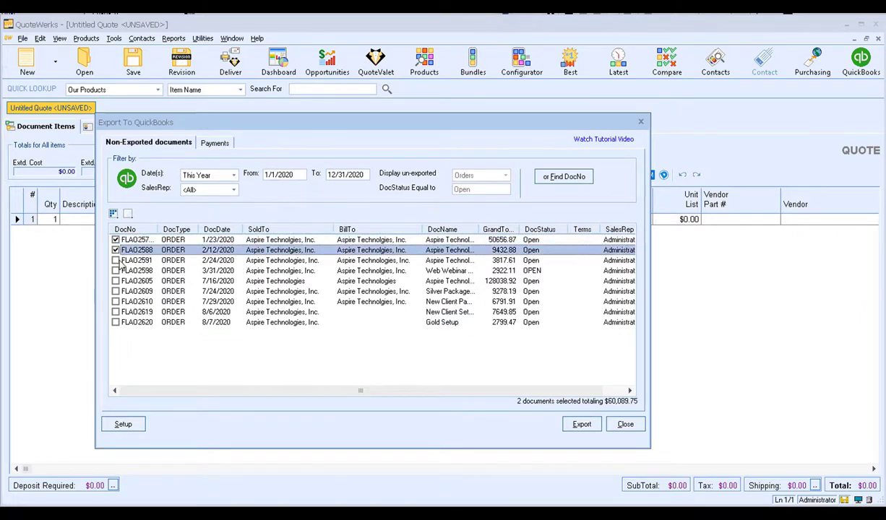
pyautogui.click(116, 260)
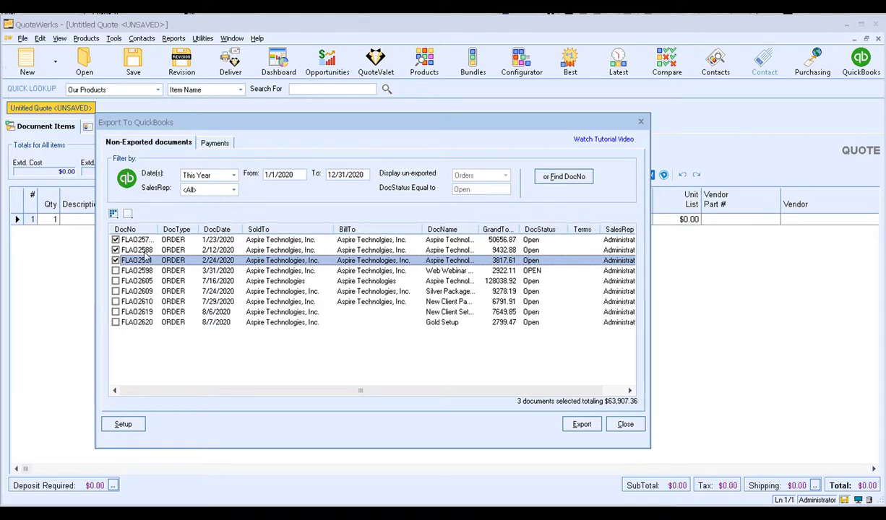
pyautogui.click(115, 250)
pyautogui.click(116, 240)
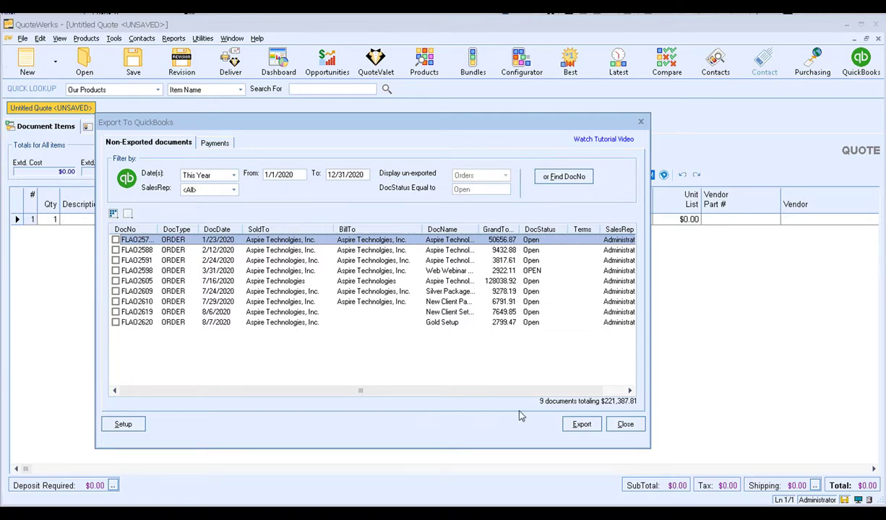
pyautogui.click(625, 424)
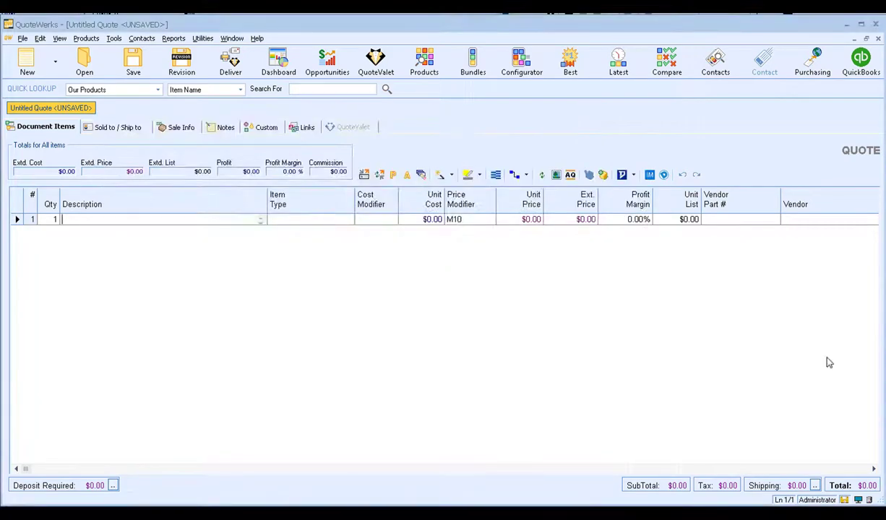